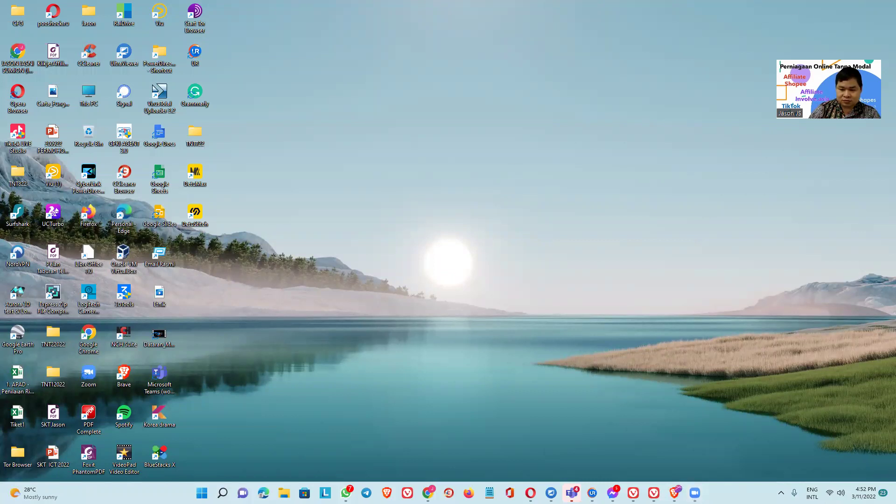
Step: Open the Involve Asia publisher dashboard and clear the Ad Blocker Detected warning
click(674, 493)
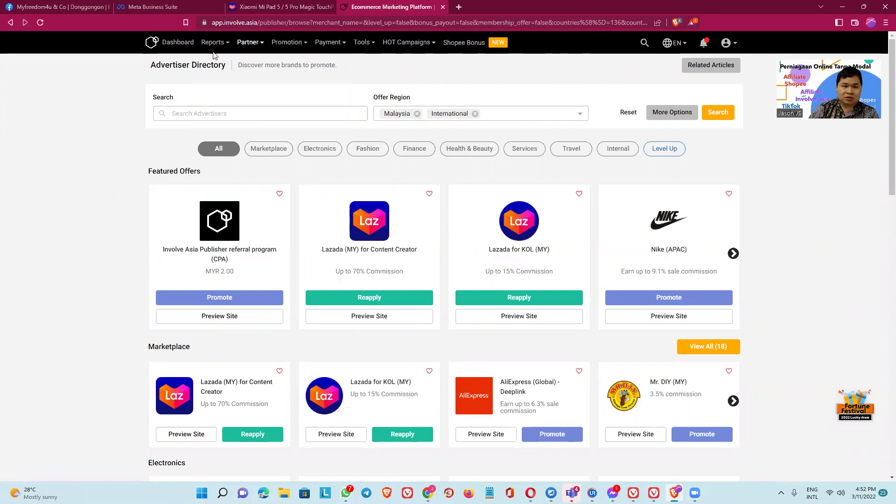
click(177, 48)
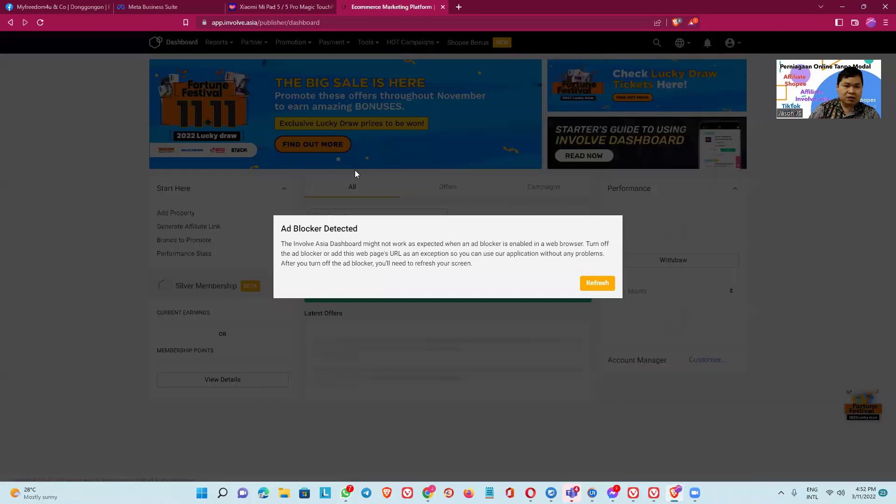
click(600, 285)
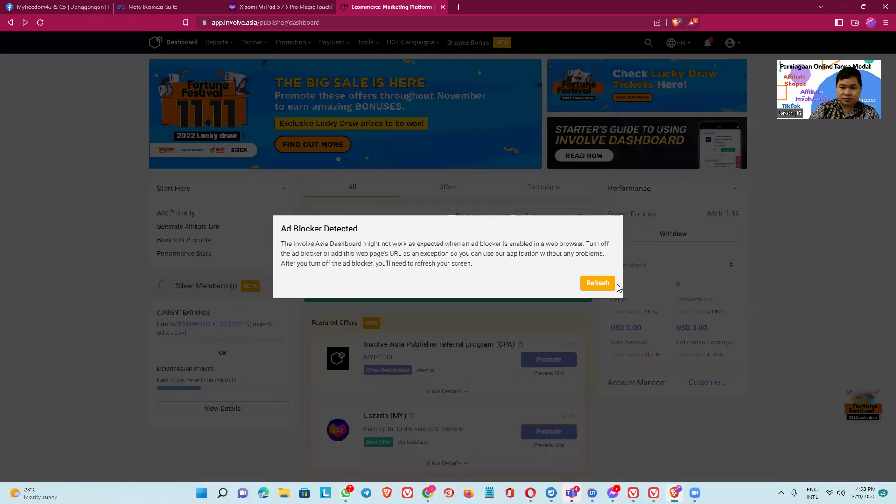
click(777, 266)
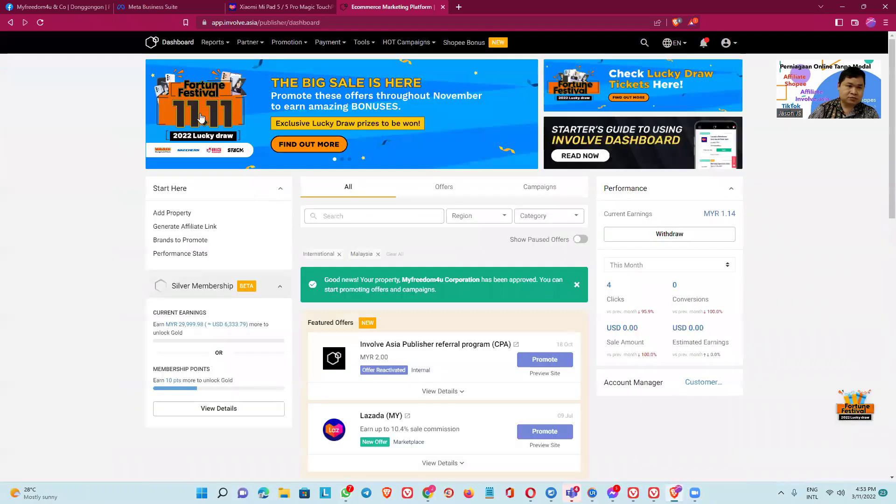
click(179, 45)
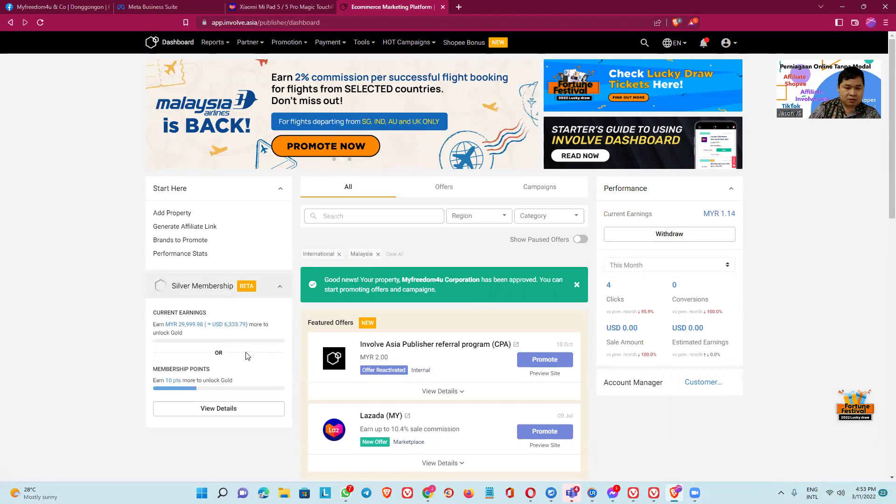
scroll(248, 356, down, 3)
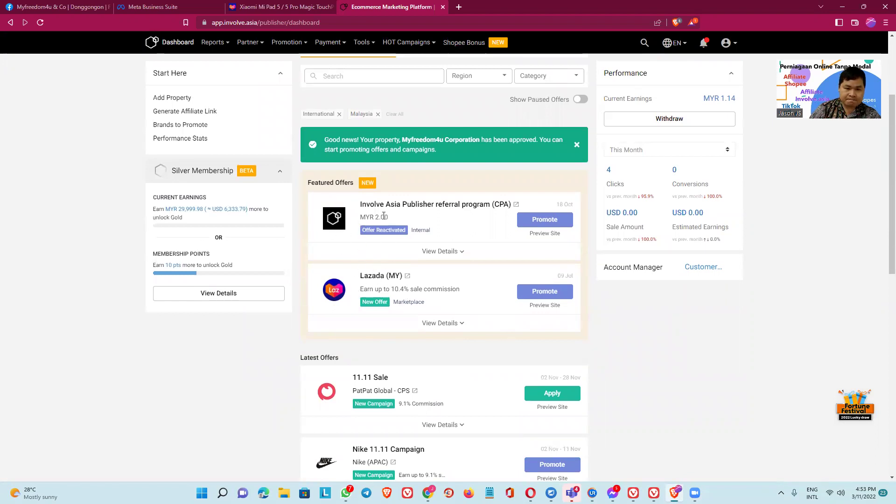
scroll(384, 280, down, 3)
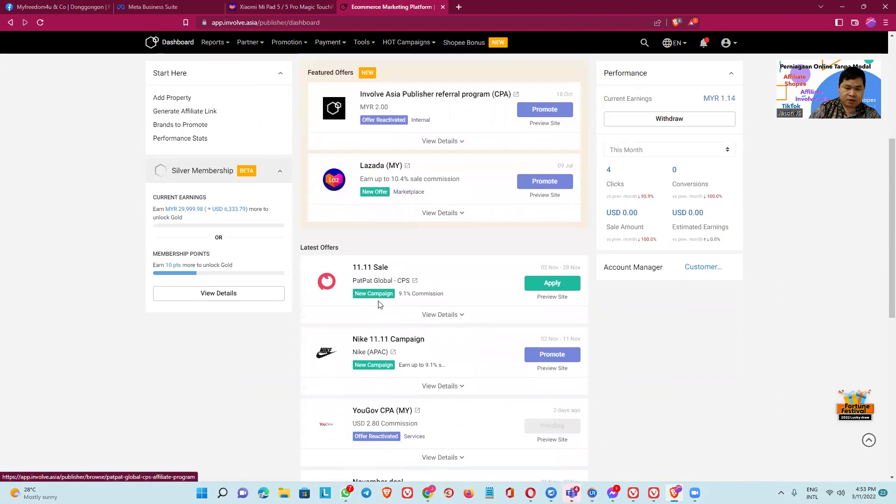
scroll(345, 309, down, 2)
scroll(447, 344, down, 3)
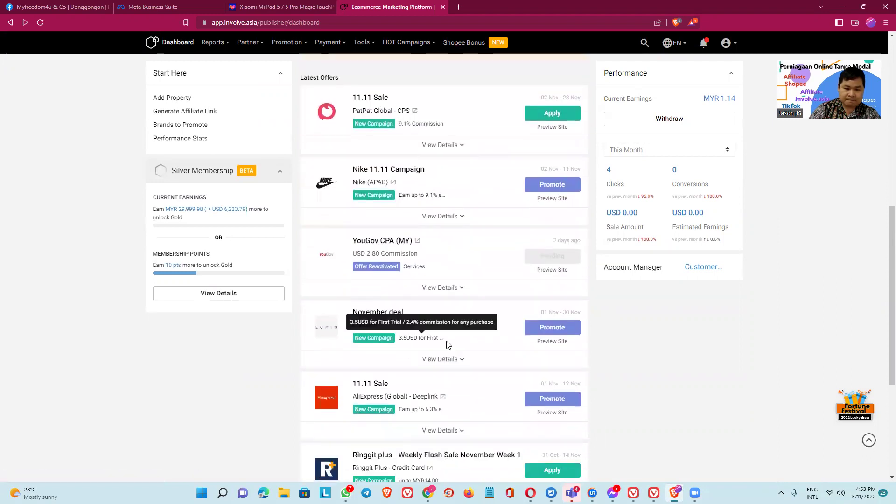
scroll(448, 345, down, 3)
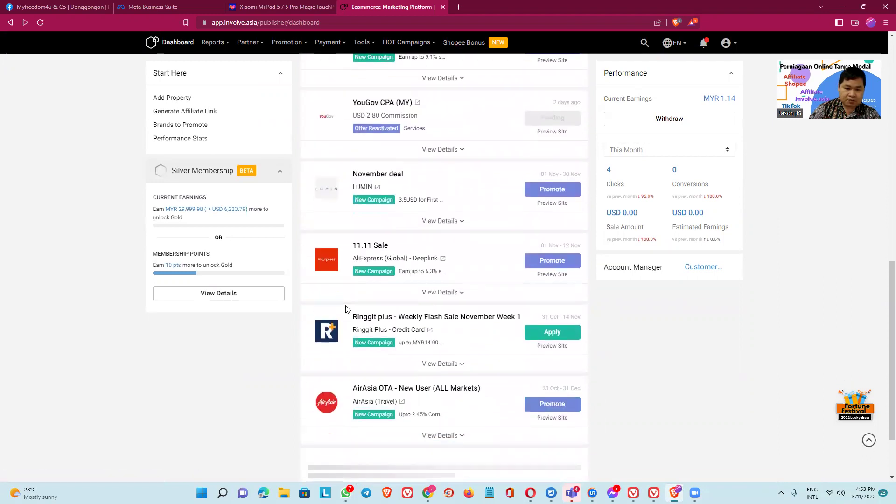
scroll(346, 309, down, 1)
scroll(392, 279, down, 1)
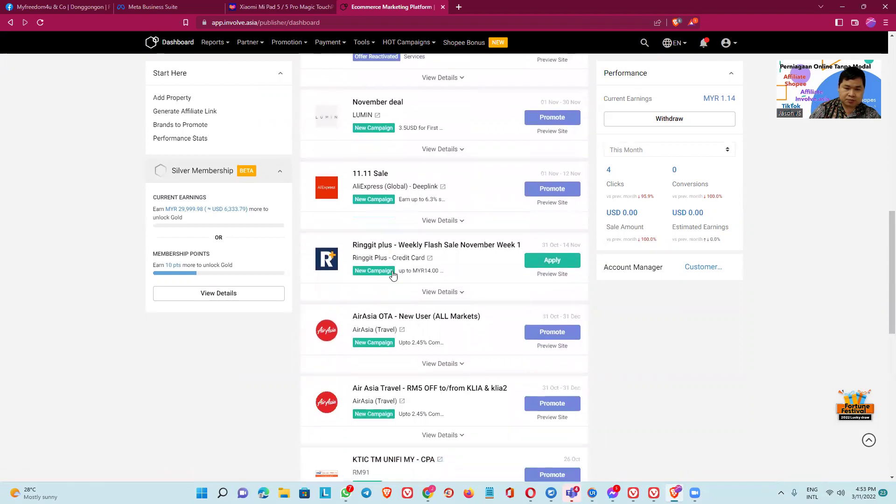
scroll(392, 276, down, 1)
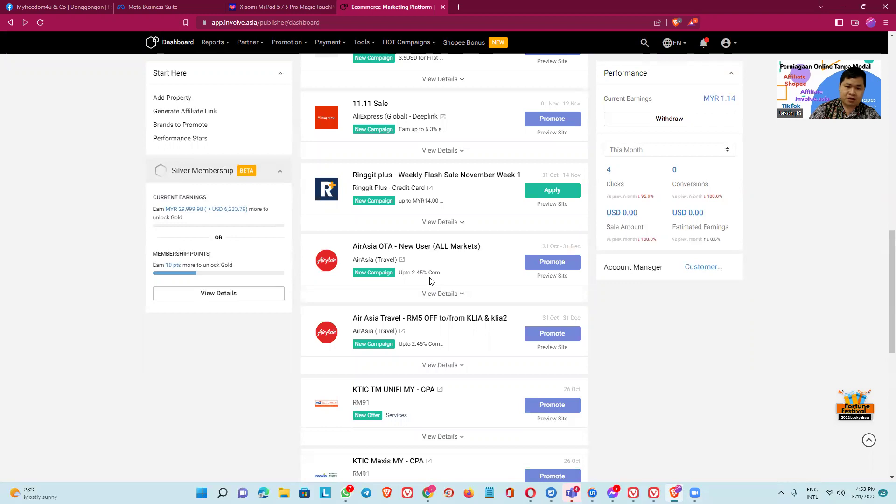
scroll(430, 280, down, 2)
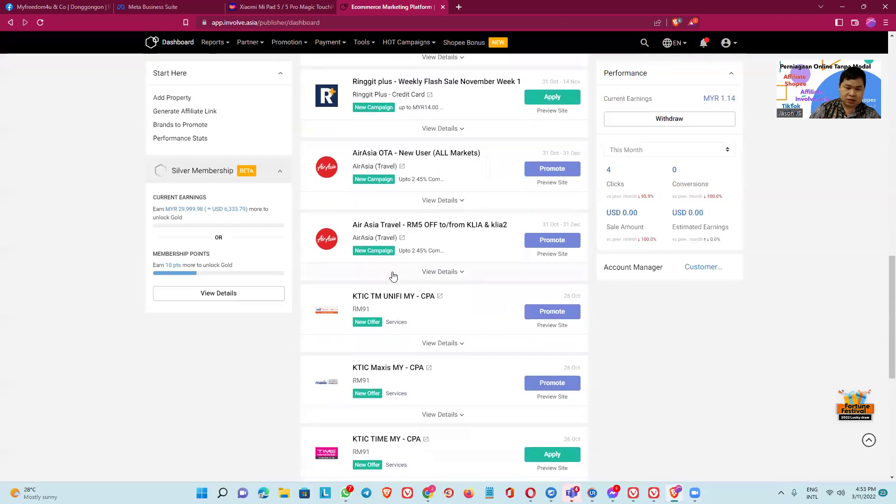
scroll(423, 329, down, 2)
scroll(343, 299, down, 3)
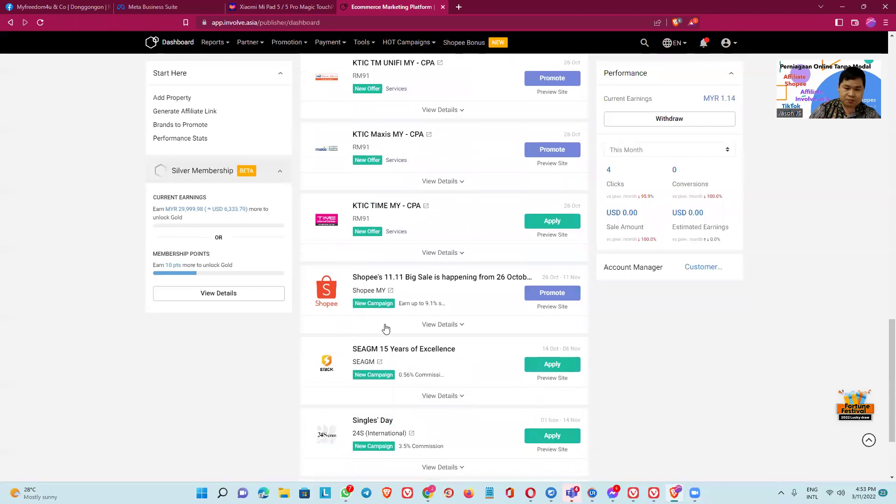
scroll(434, 369, down, 1)
scroll(434, 370, down, 2)
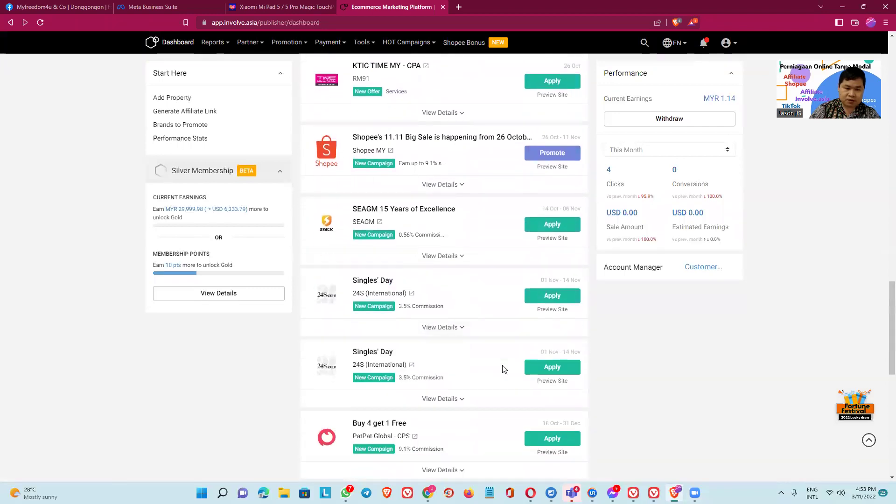
scroll(502, 369, down, 3)
scroll(503, 368, up, 12)
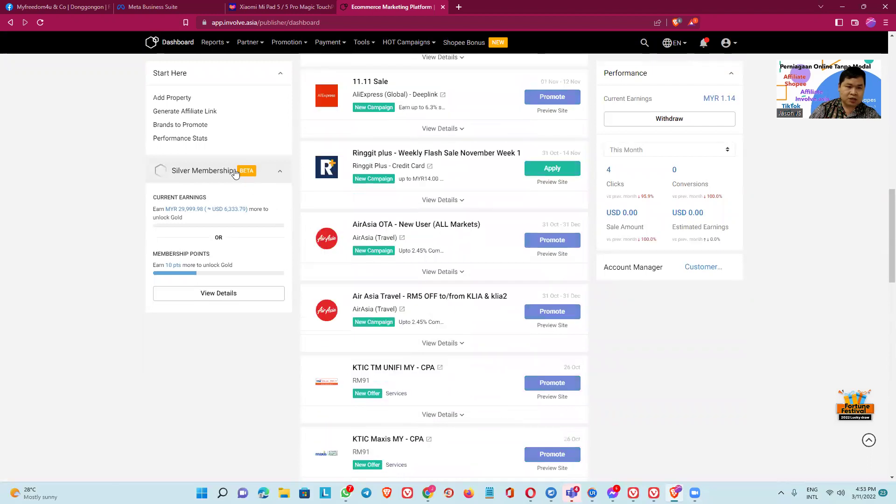
Step: Open Brands to Promote and filter the advertiser directory to the Marketplace category
click(184, 125)
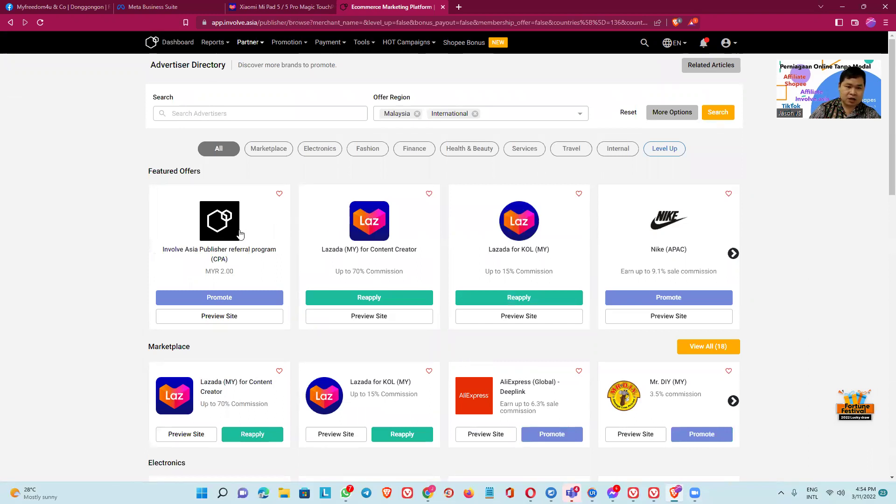
click(269, 150)
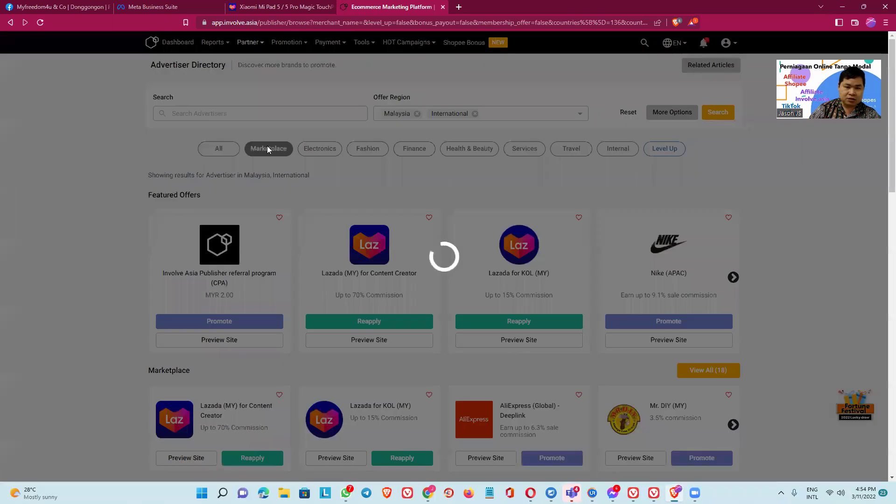
scroll(339, 403, down, 1)
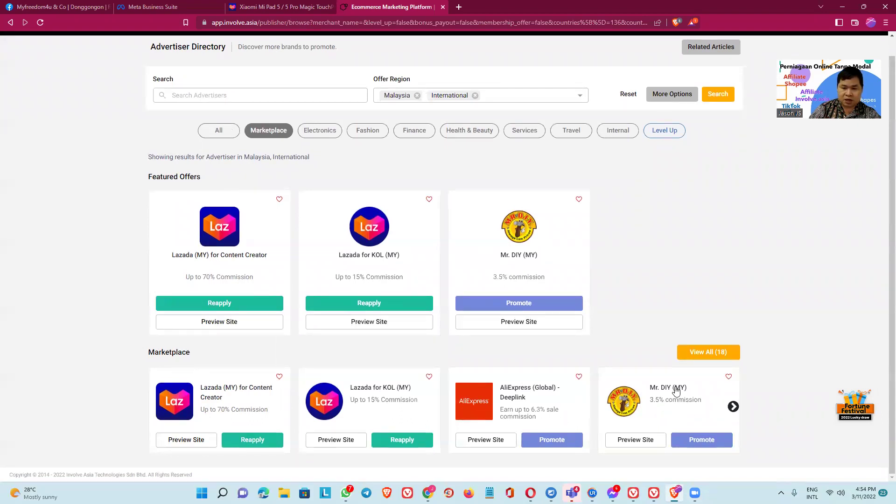
Step: Show all 18 Marketplace advertisers and review their commission rates, such as Taobao's 35.70%
click(725, 354)
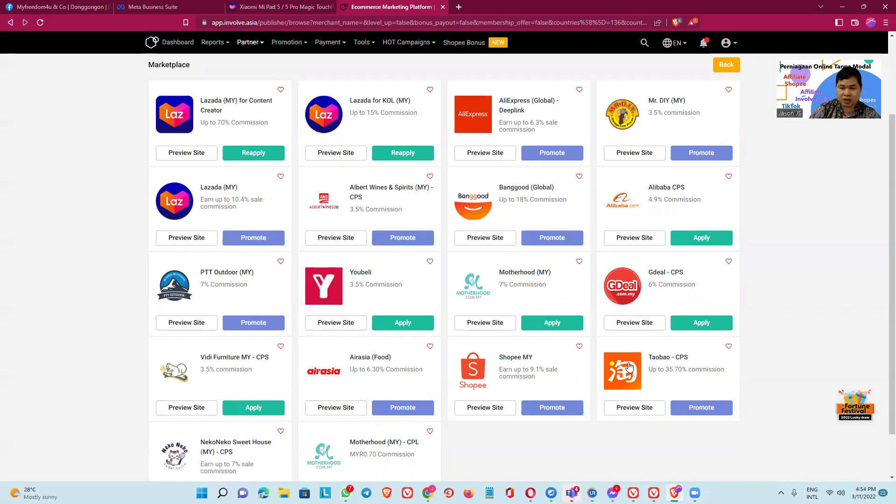
scroll(552, 416, down, 1)
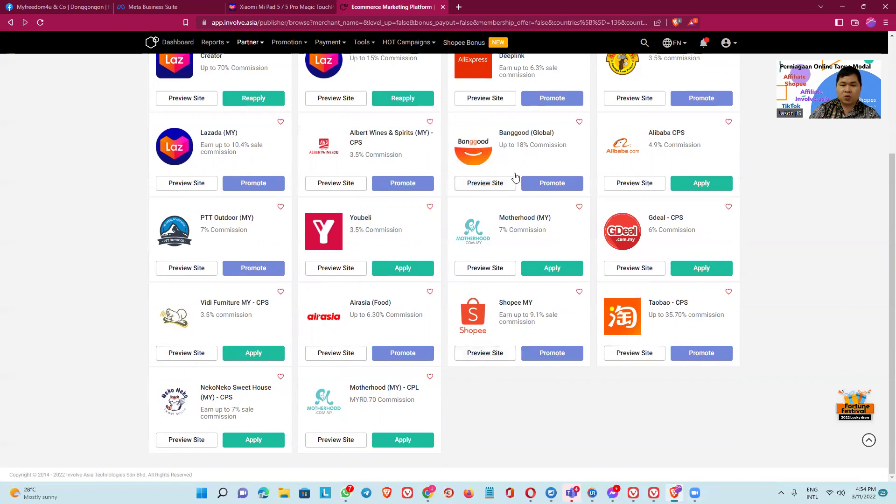
scroll(521, 262, up, 4)
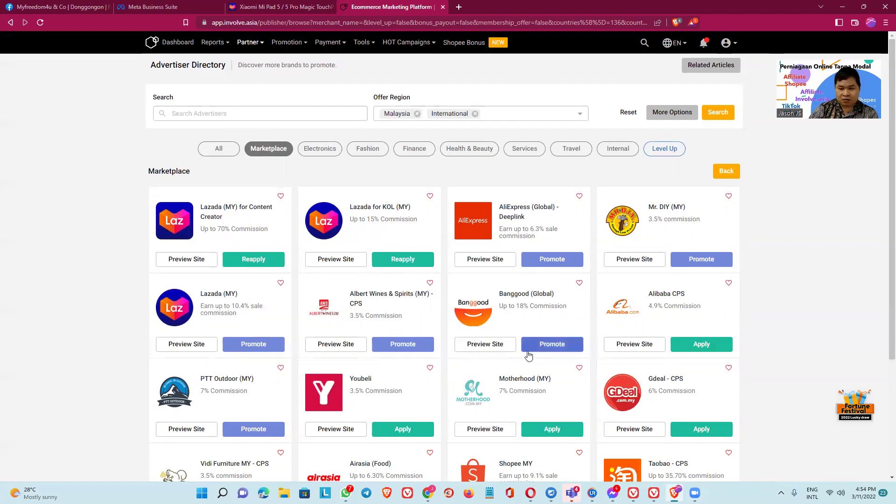
scroll(494, 341, down, 2)
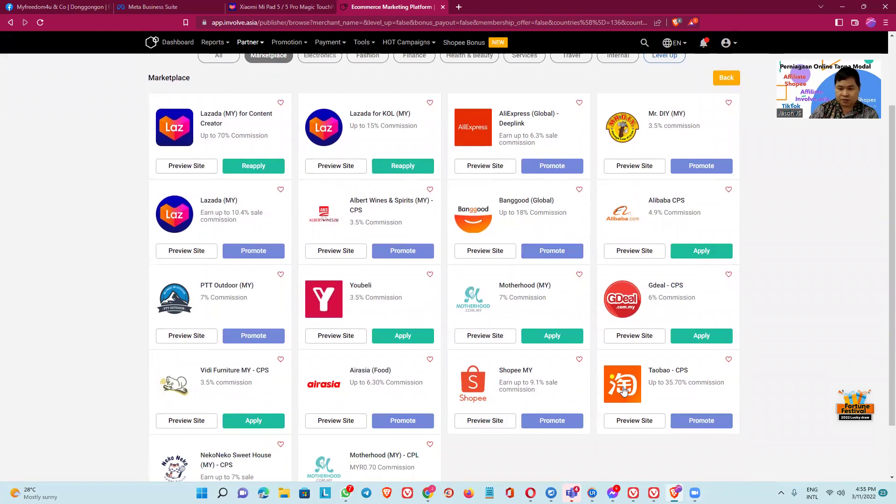
scroll(630, 392, down, 1)
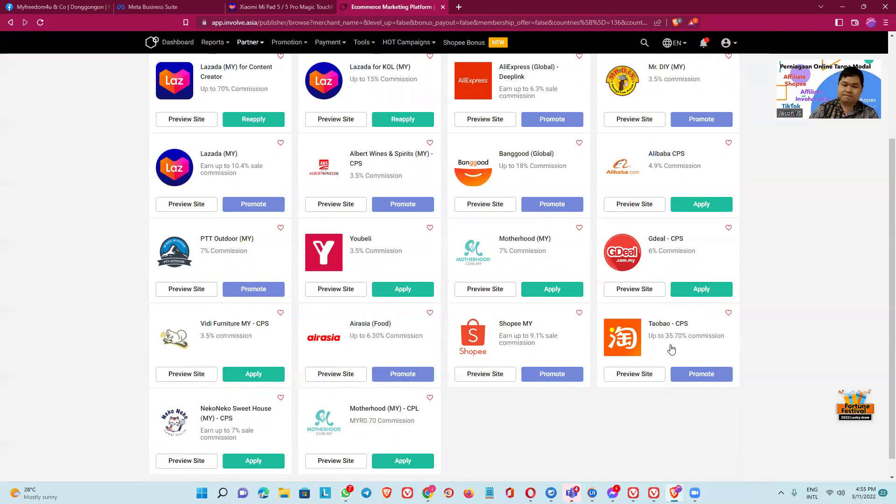
scroll(538, 355, up, 3)
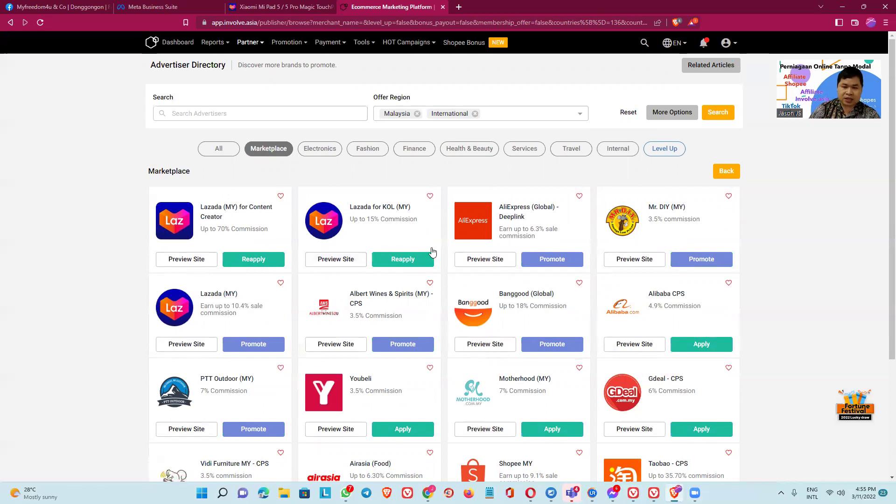
Step: Open the Performance report and dismiss its ad blocker warning
click(250, 115)
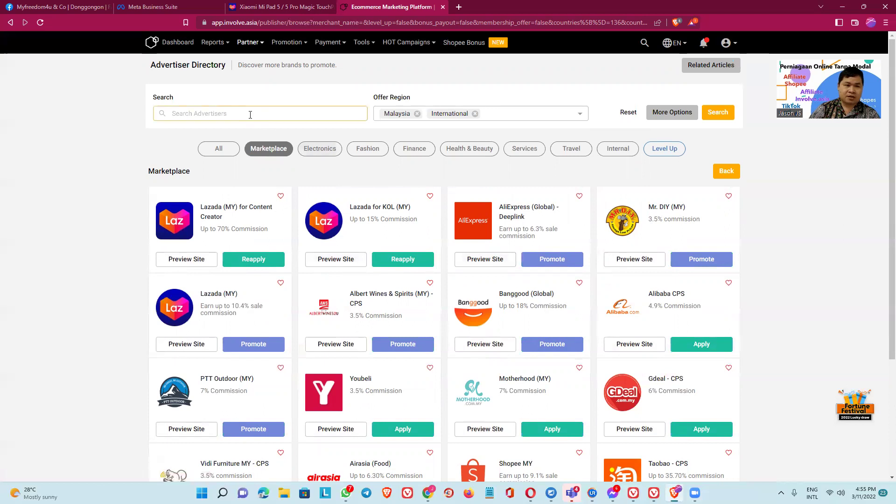
mouse_move(216, 49)
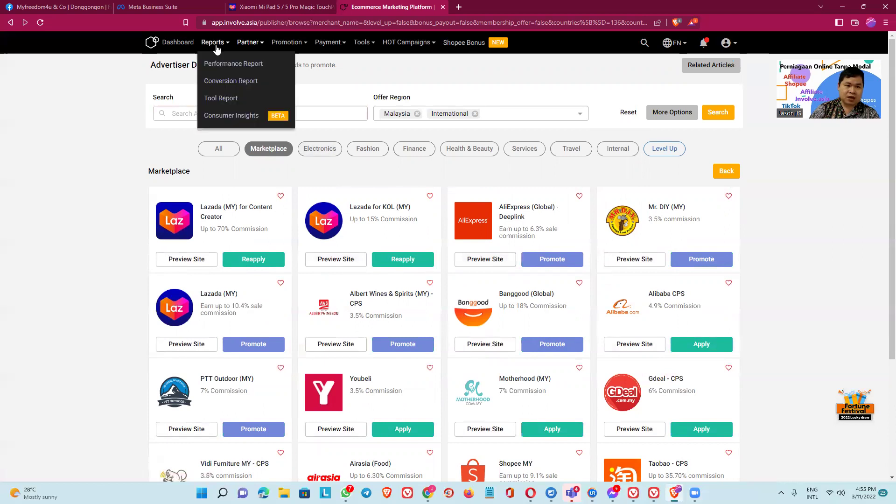
click(218, 64)
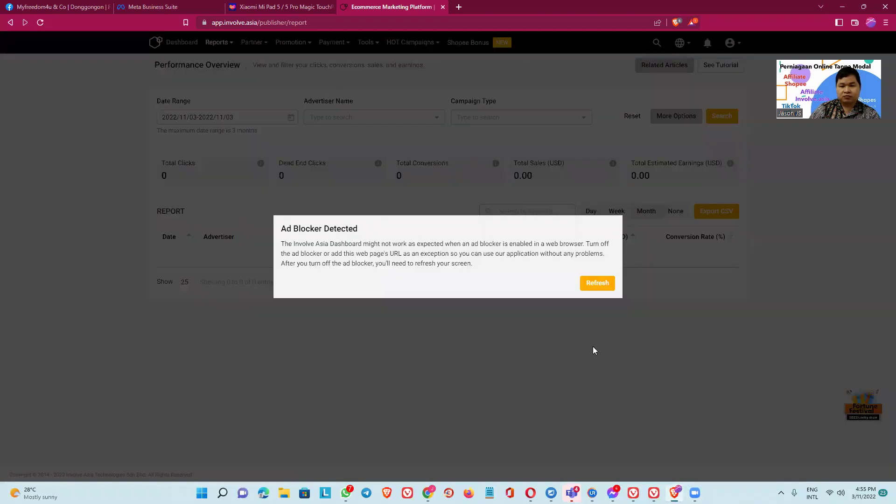
click(622, 378)
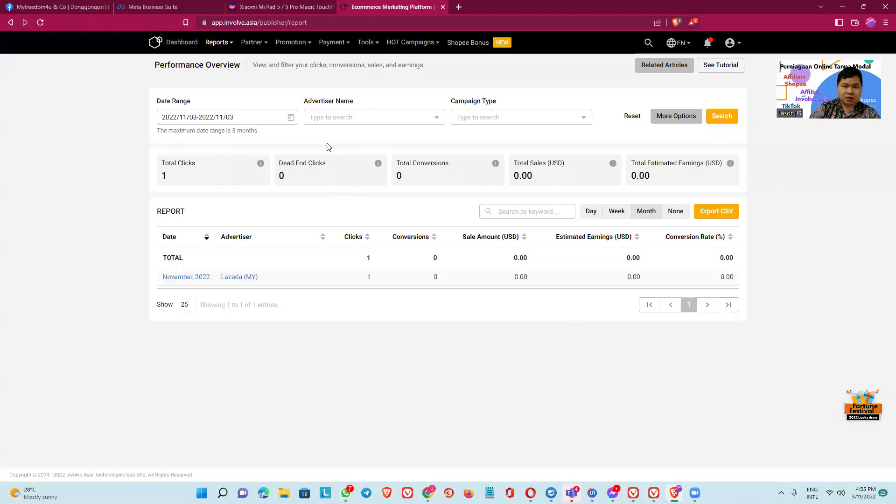
Step: Apply the This Month date range to the performance report
click(290, 119)
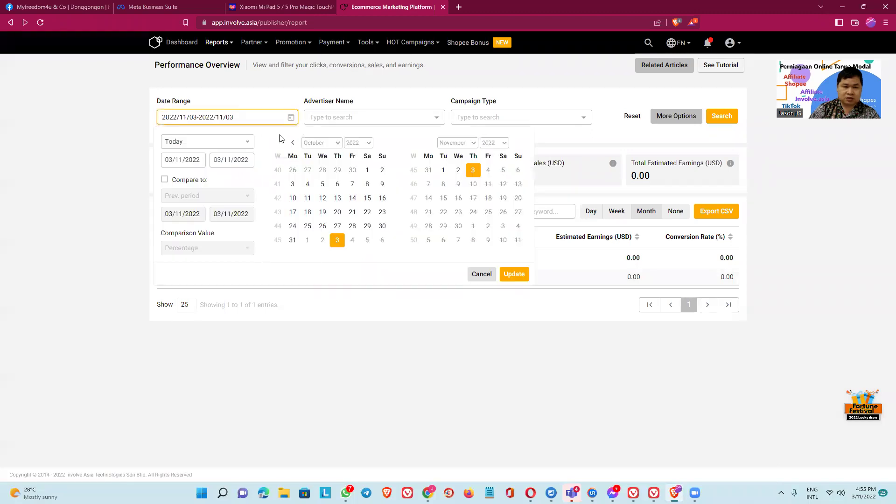
click(242, 146)
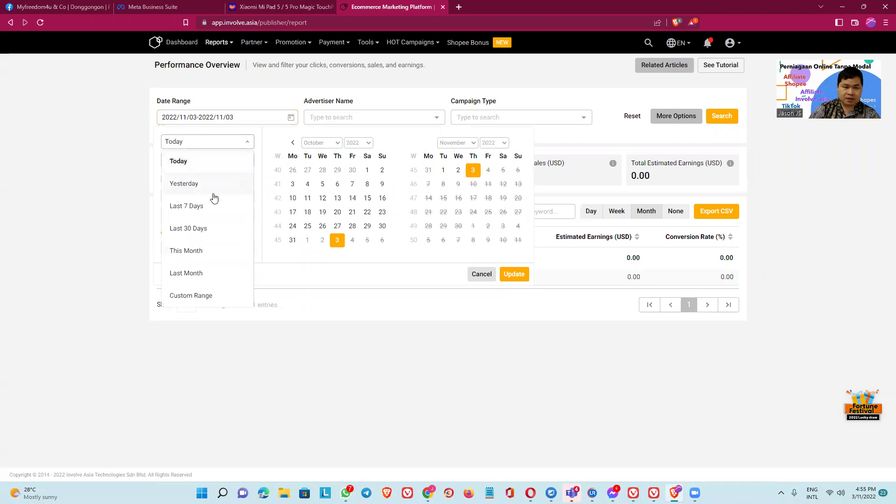
click(202, 253)
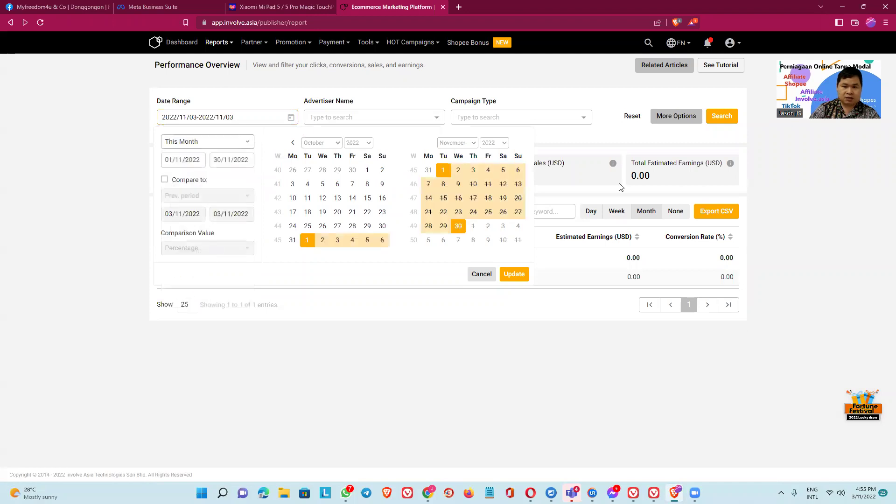
click(722, 117)
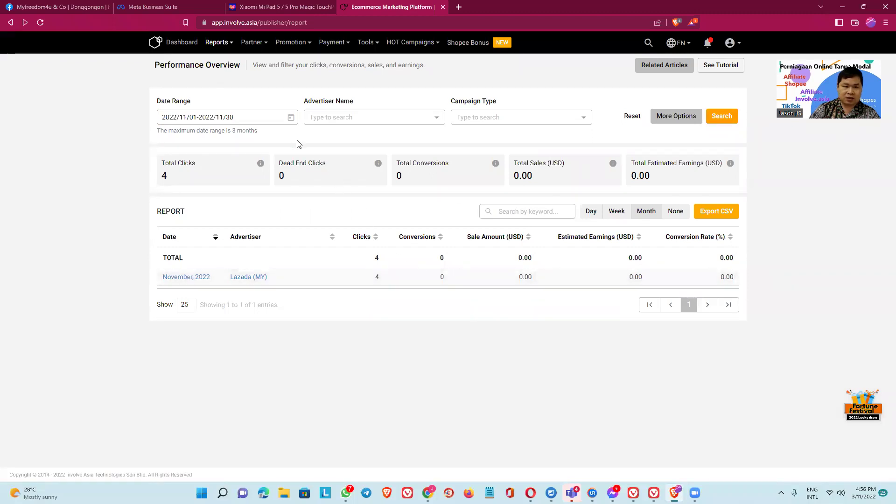
Step: Rerun the report for the Last 30 Days, 2022/10/05 to 2022/11/03
click(291, 118)
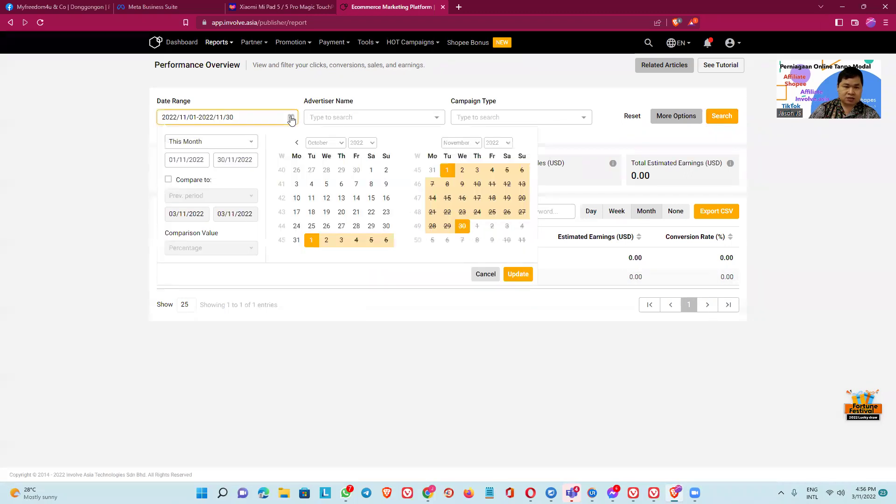
click(251, 143)
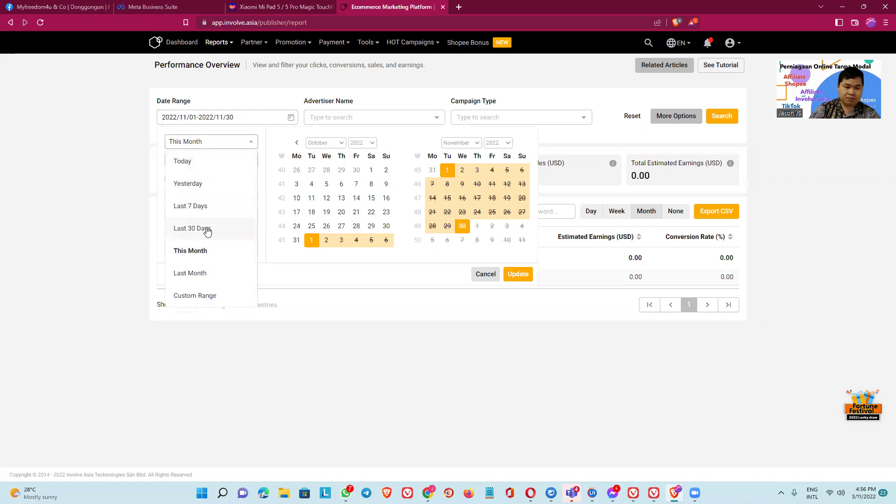
click(208, 230)
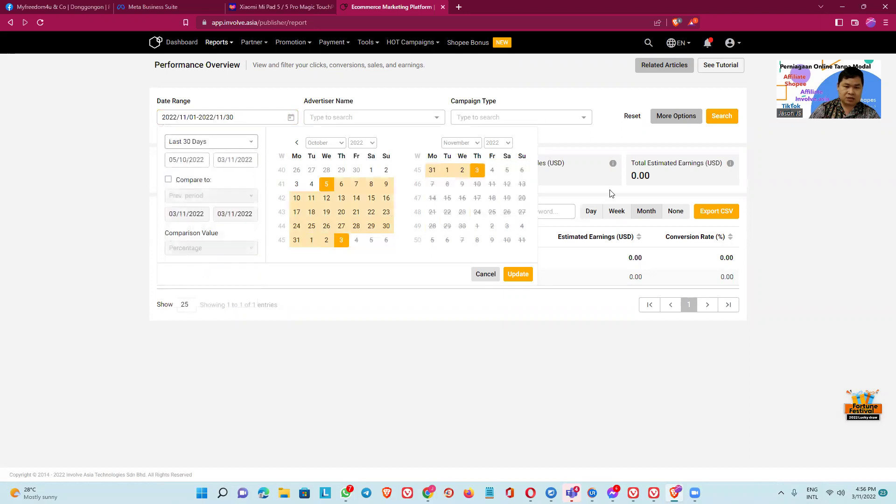
click(707, 120)
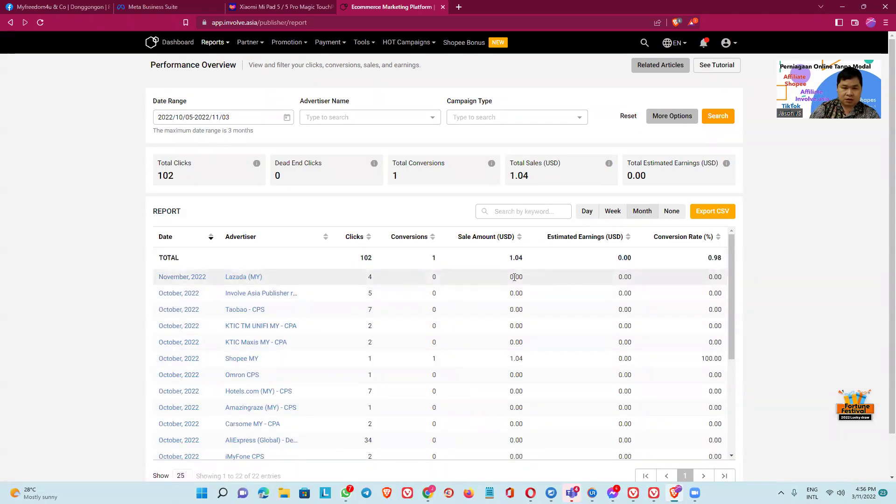
scroll(486, 283, down, 2)
scroll(487, 282, up, 2)
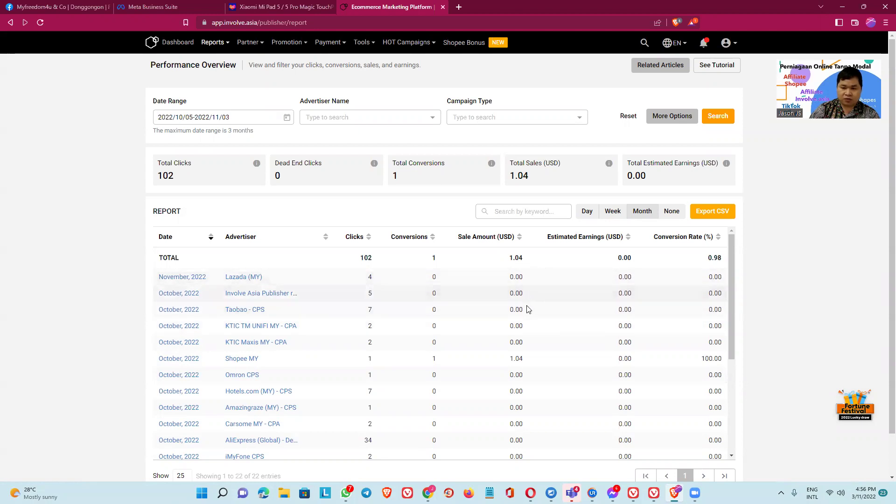
scroll(526, 280, down, 4)
scroll(530, 322, down, 1)
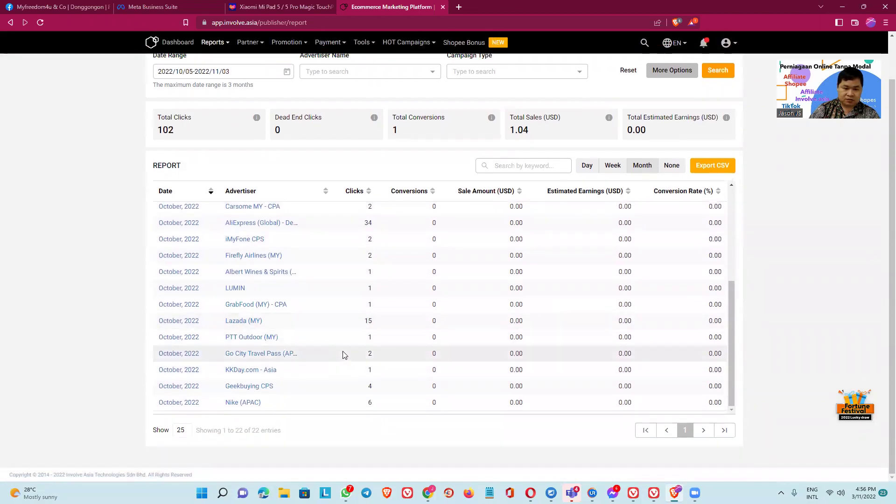
scroll(342, 352, up, 4)
scroll(343, 355, up, 1)
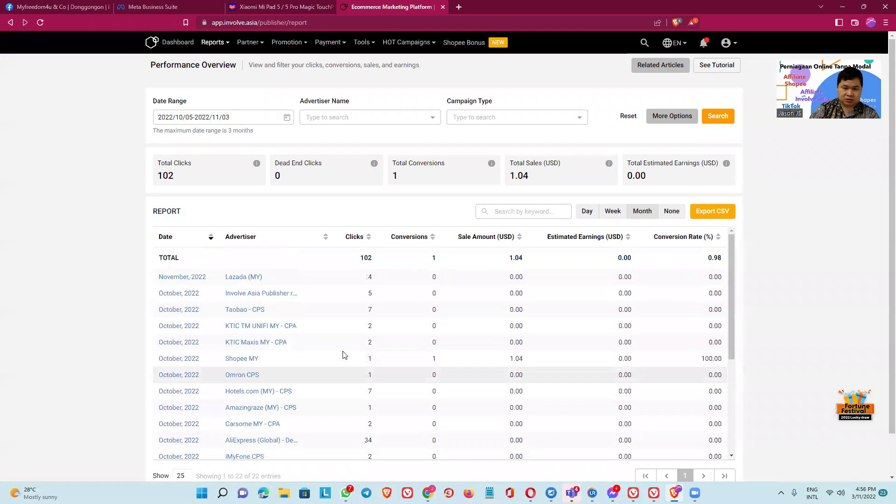
scroll(326, 329, down, 3)
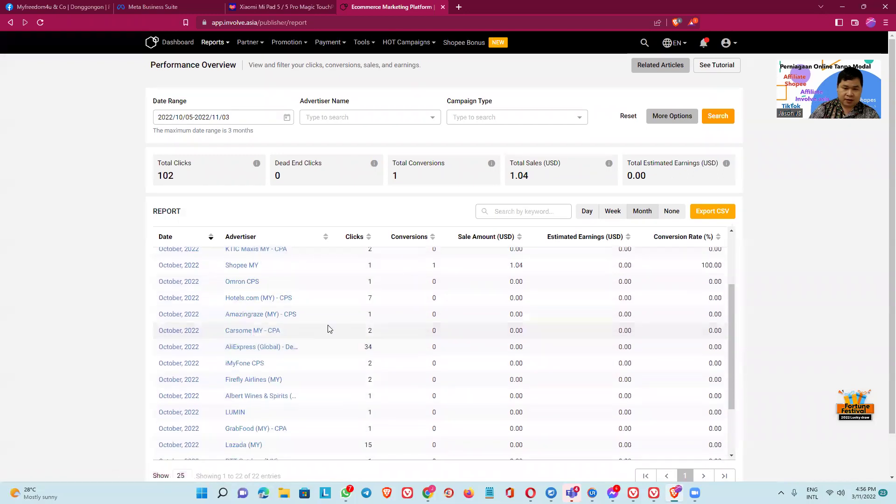
scroll(327, 329, up, 3)
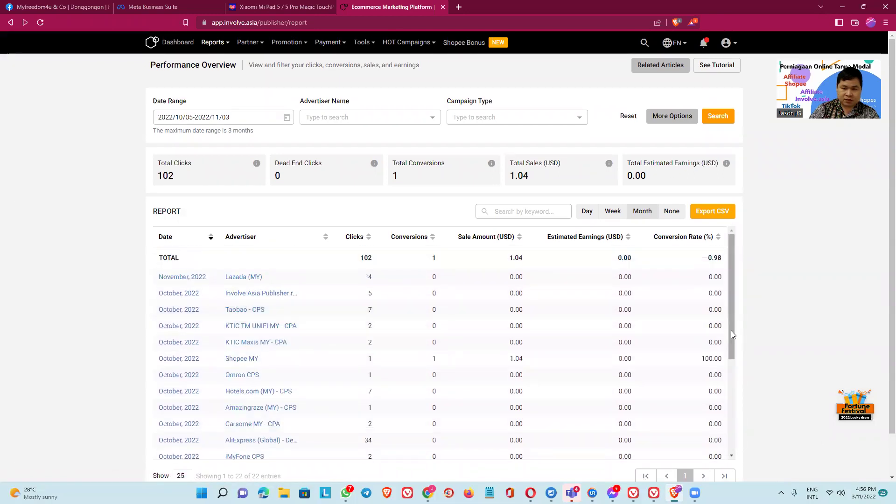
scroll(719, 329, down, 1)
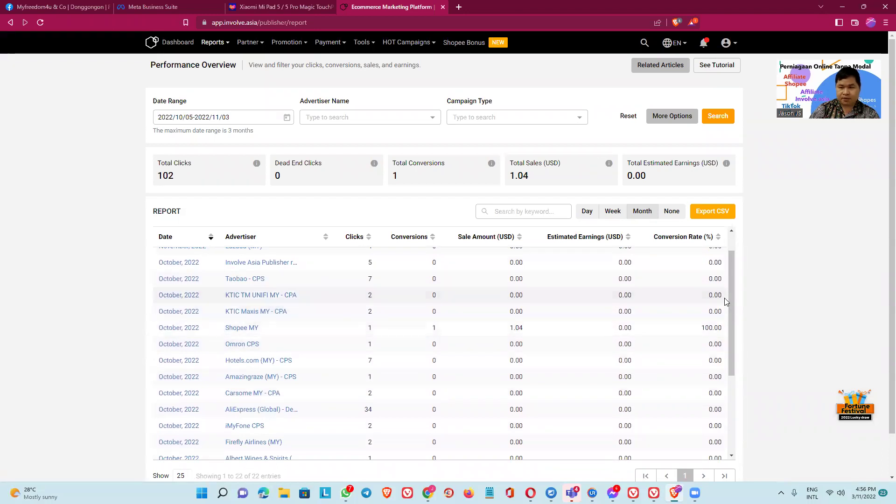
scroll(696, 295, up, 1)
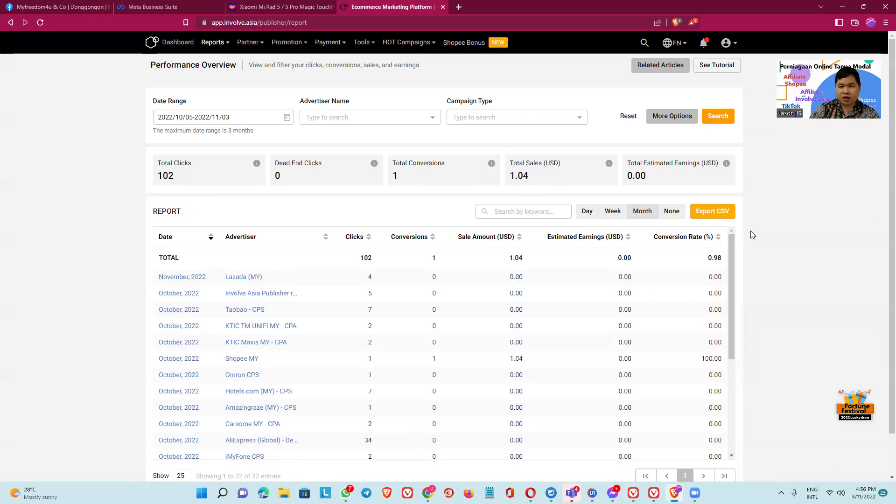
scroll(781, 294, down, 1)
scroll(780, 294, down, 1)
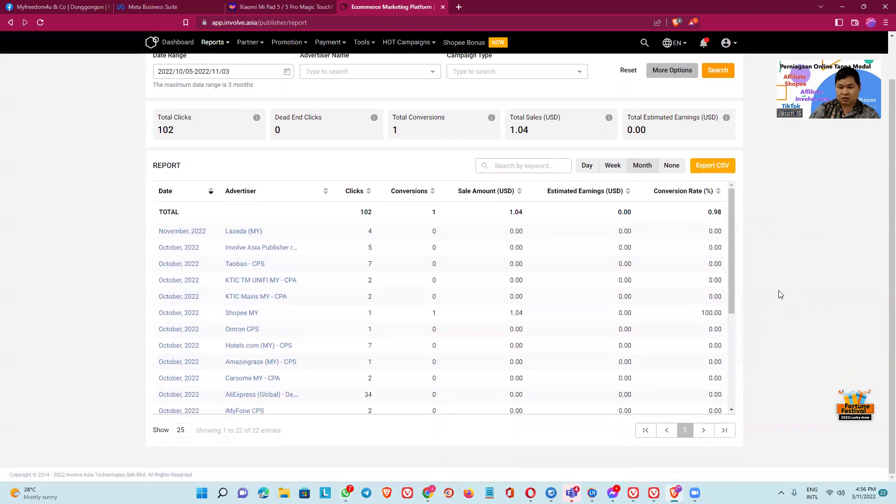
scroll(540, 252, up, 2)
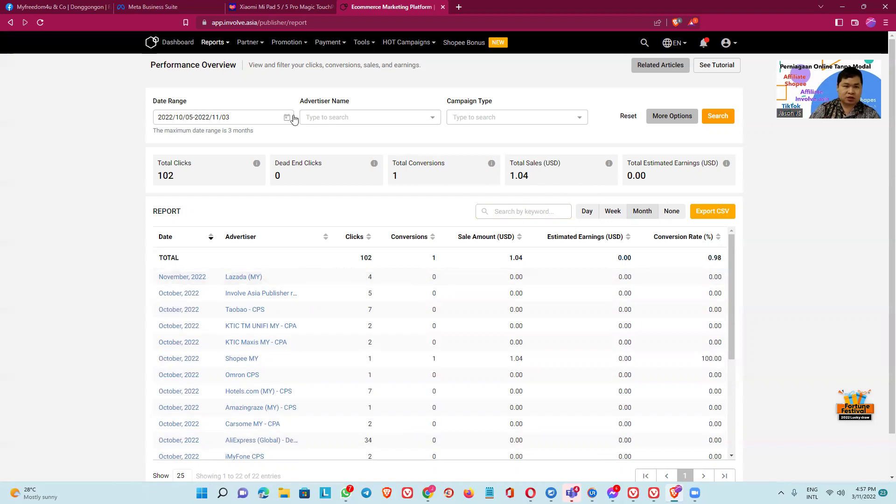
Step: Return to the dashboard and apply to the PatPat Global 11.11 Sale campaign
click(178, 47)
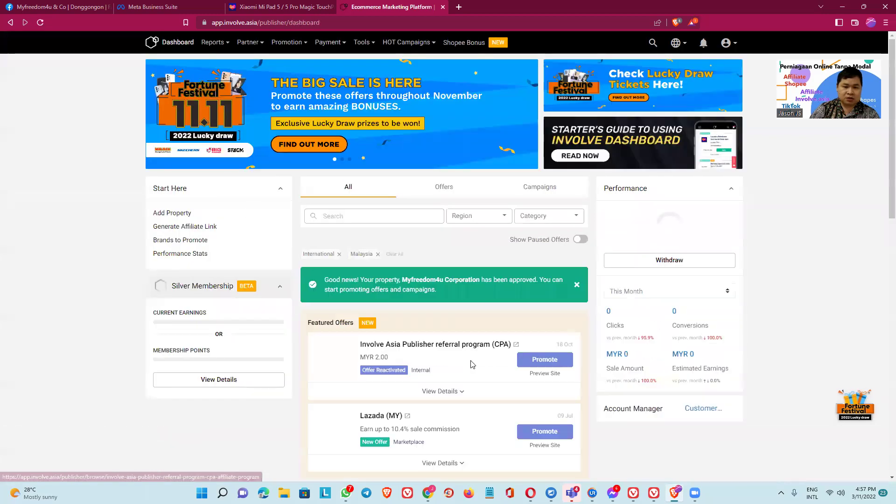
scroll(472, 365, down, 3)
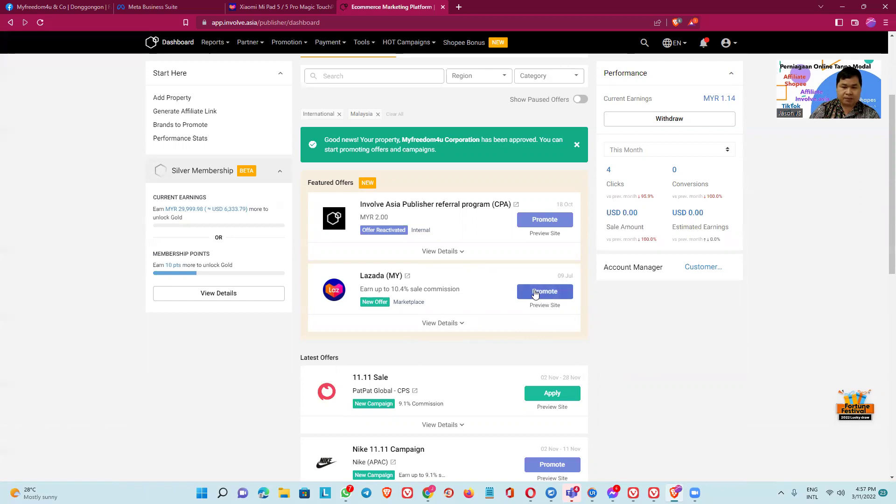
scroll(534, 294, down, 1)
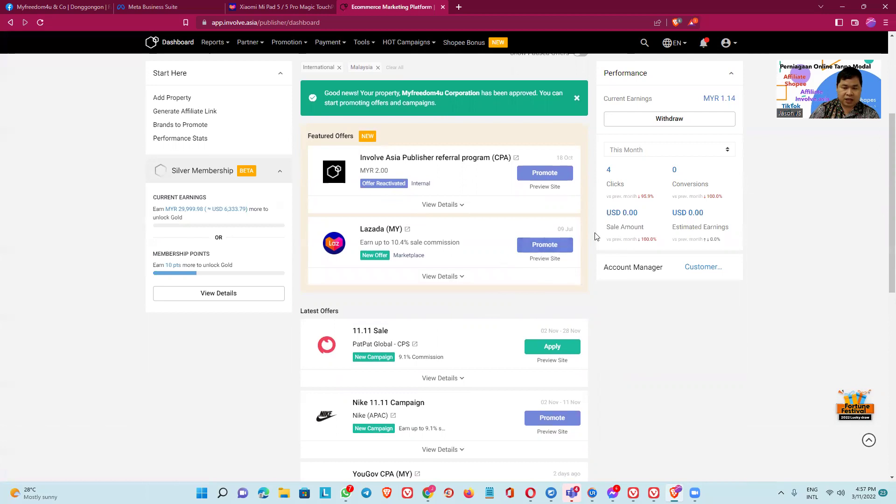
click(547, 352)
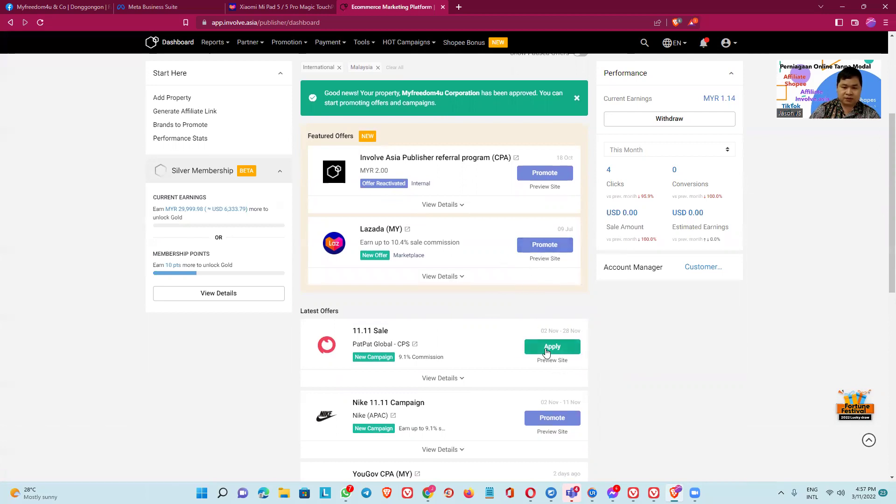
Step: Preview the Lazada (MY) featured offer's site in a new tab
scroll(547, 352, down, 2)
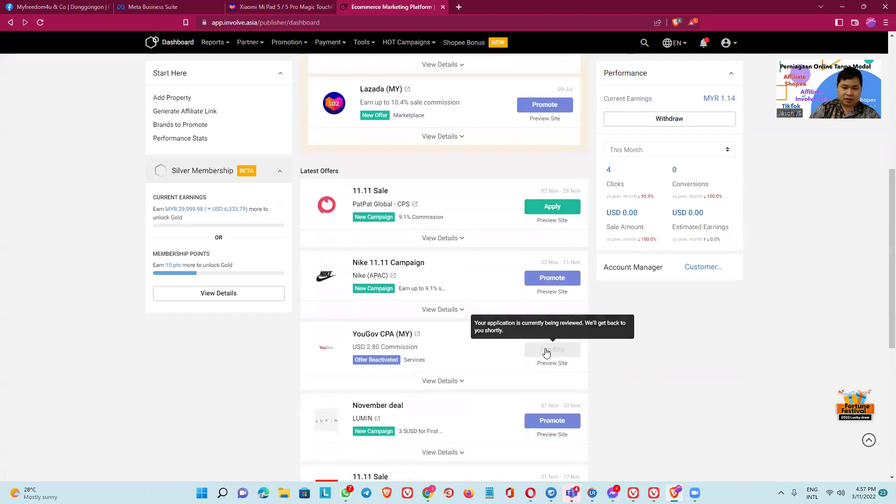
scroll(547, 352, up, 3)
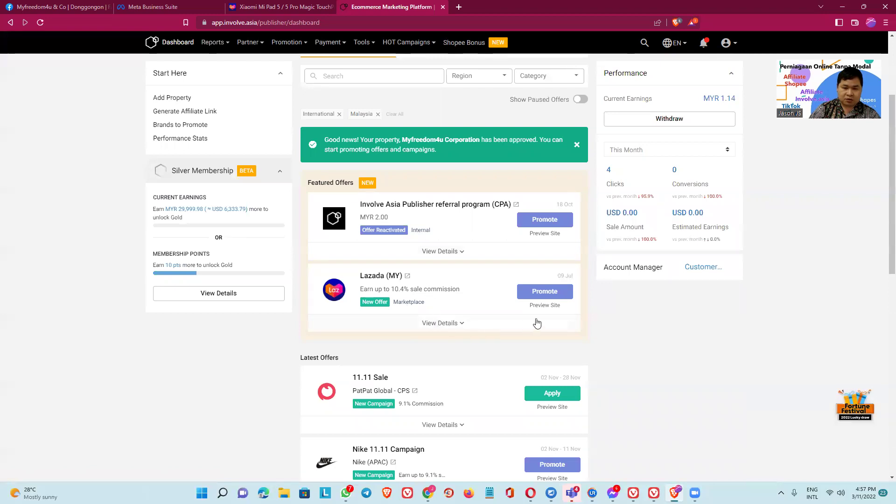
click(544, 306)
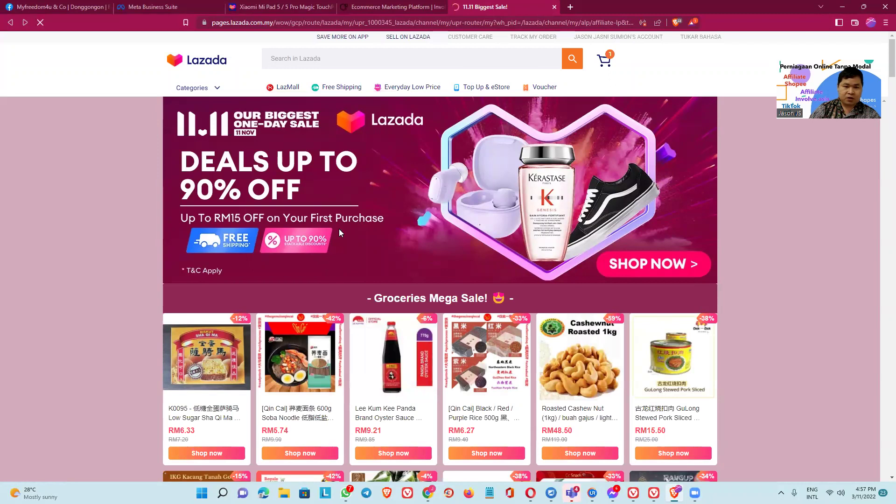
Step: Scroll the Lazada 11.11 sale page to Fashionista and open the RM19.50 floral chiffon blouse
scroll(422, 276, down, 1)
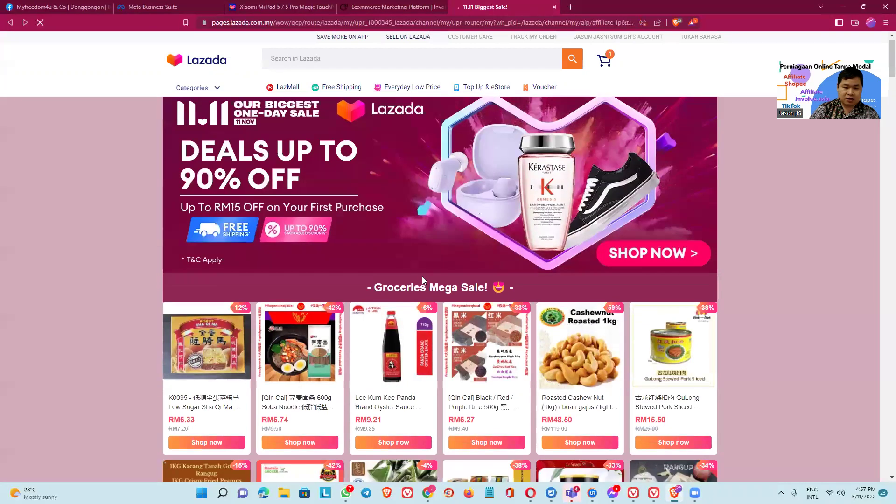
scroll(422, 277, down, 5)
scroll(424, 280, down, 6)
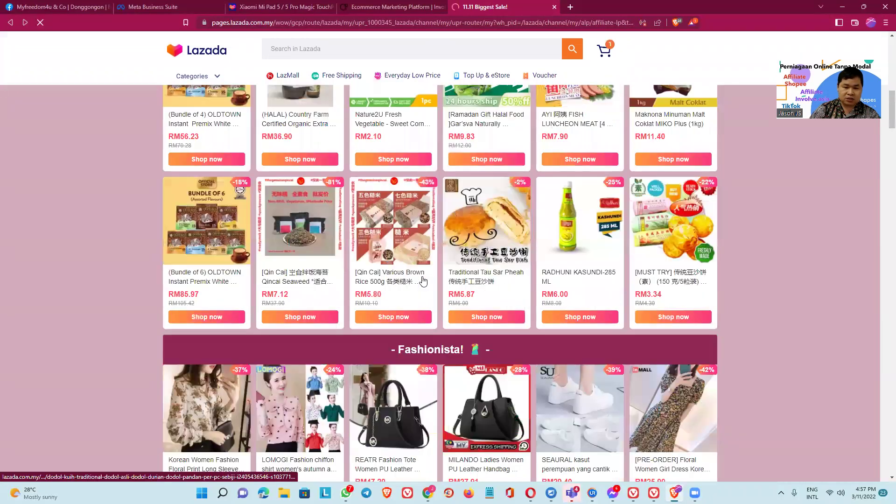
scroll(424, 280, down, 4)
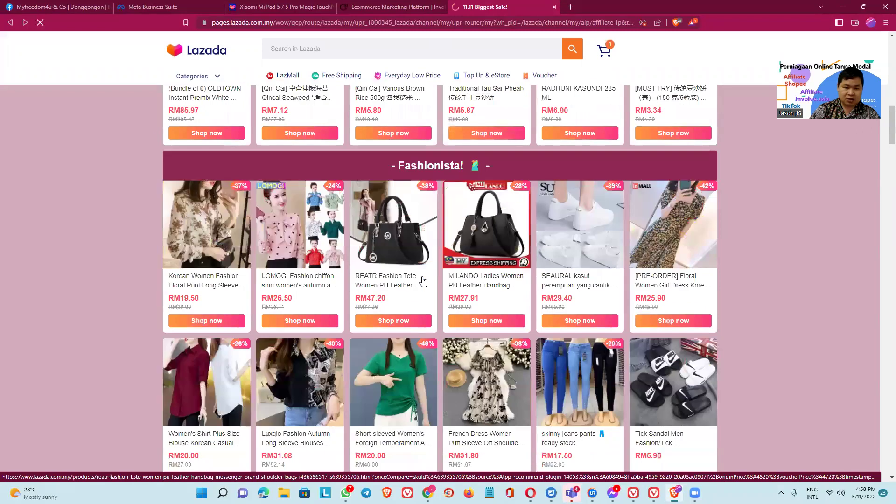
click(204, 223)
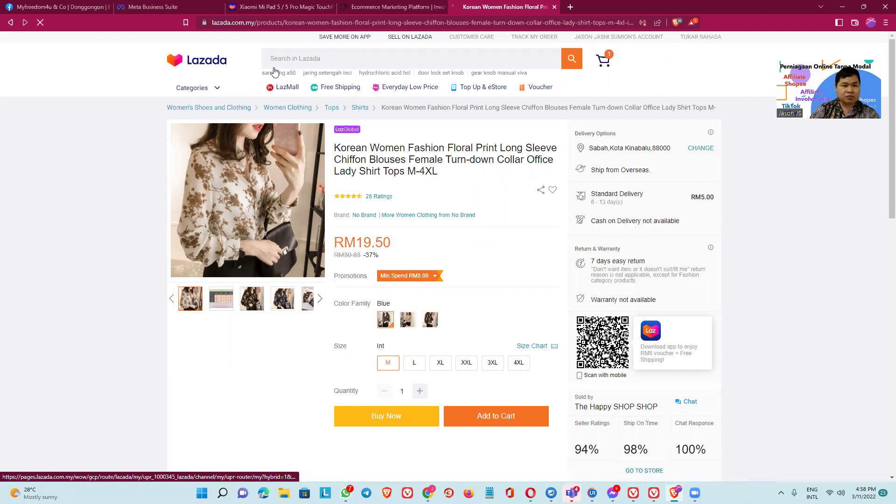
Step: Switch to the Facebook Page, start a post, then close the Create Post box
key(ctrl+Tab)
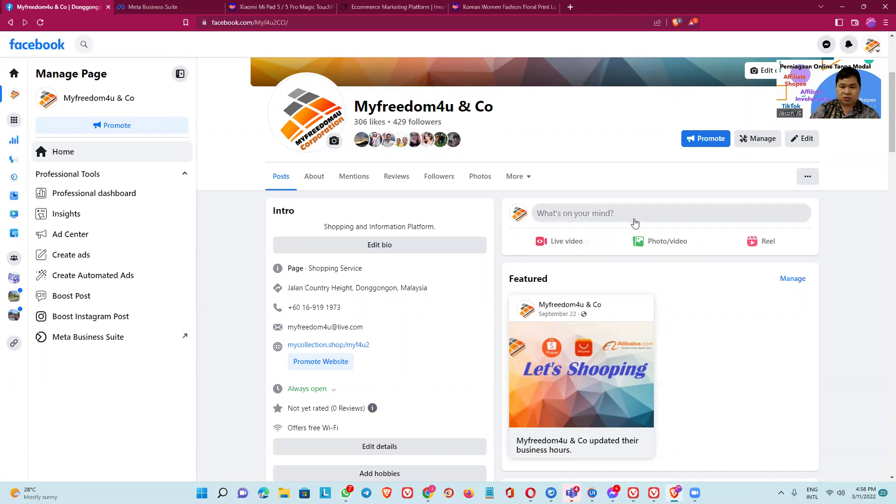
click(636, 216)
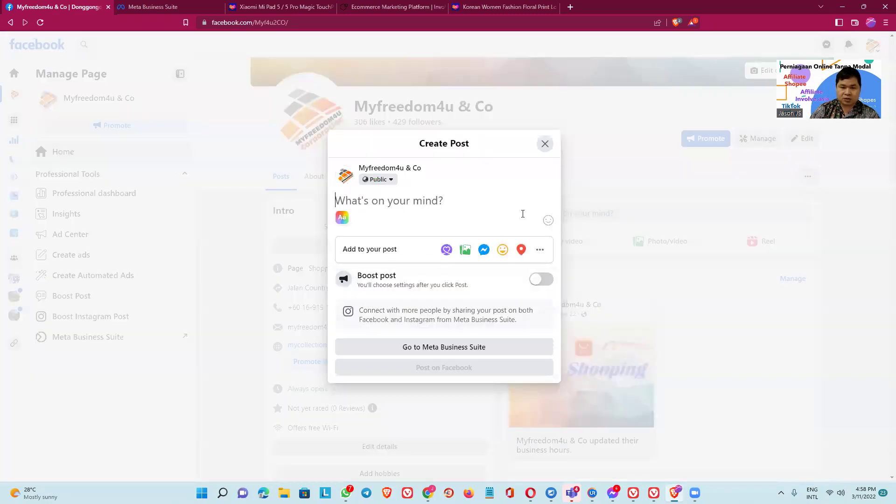
click(545, 144)
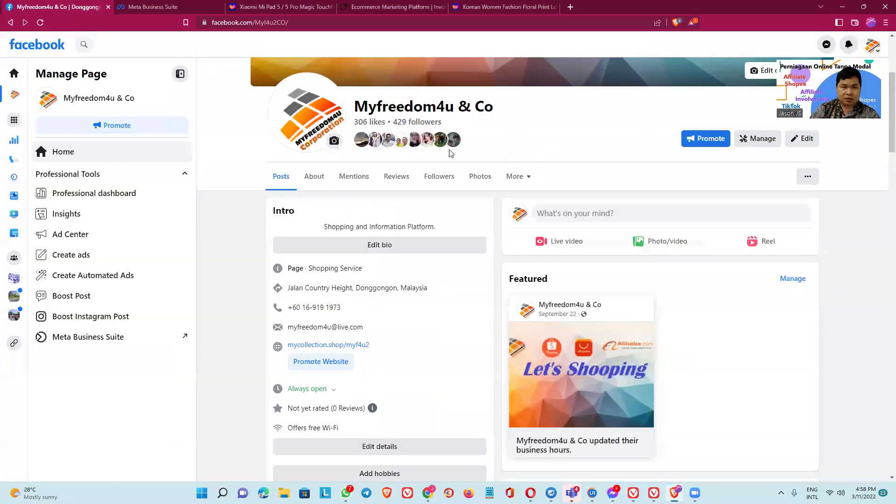
Step: Begin a Meta Business Suite post, close the Xiaomi keyboard case tab, and show the blouse page
click(157, 8)
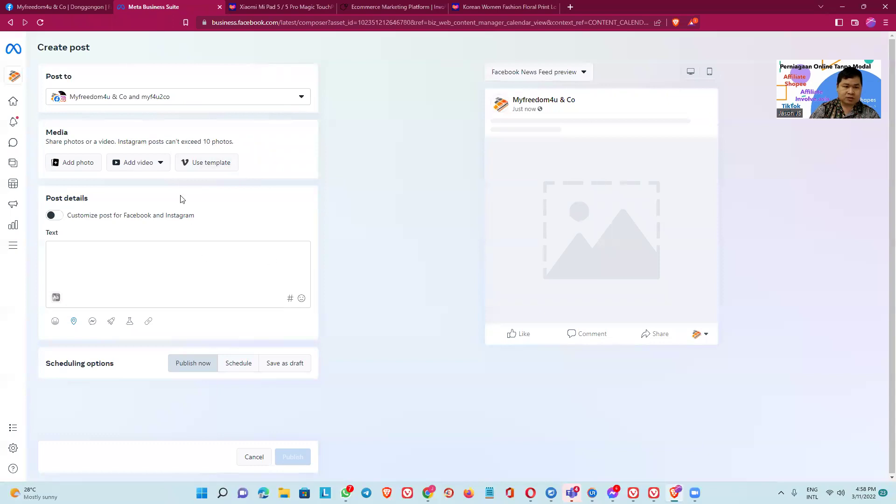
click(89, 255)
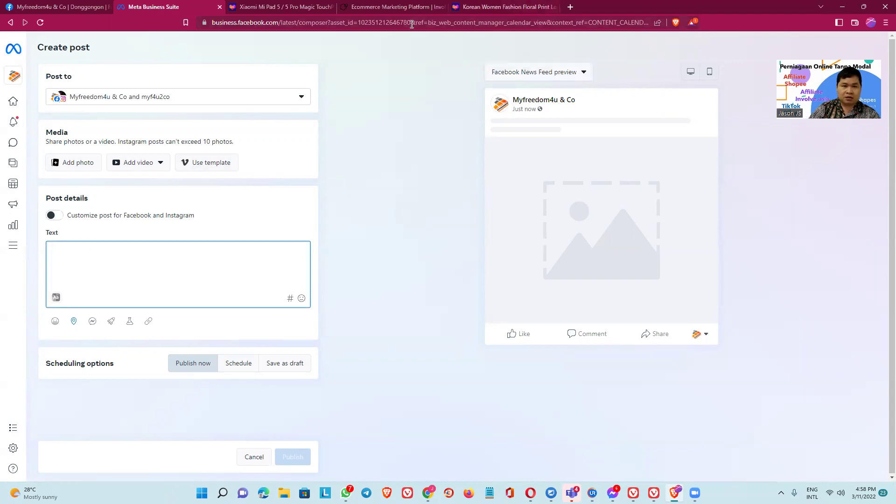
click(299, 16)
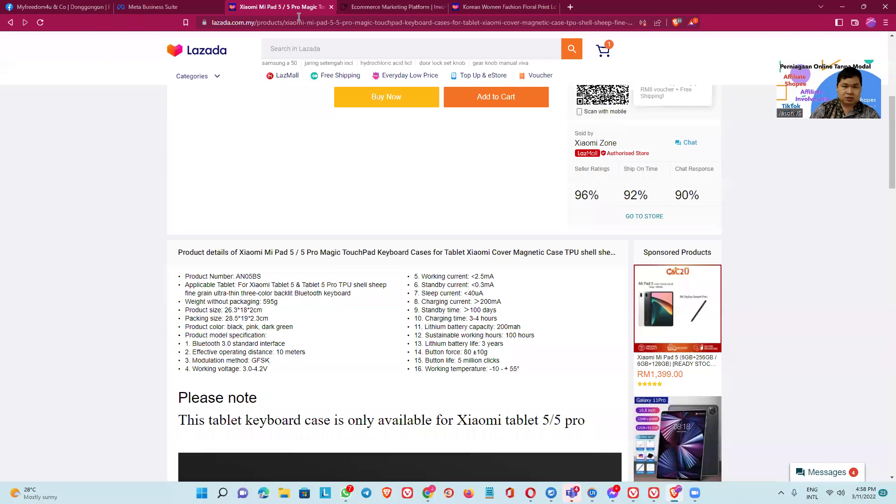
click(331, 7)
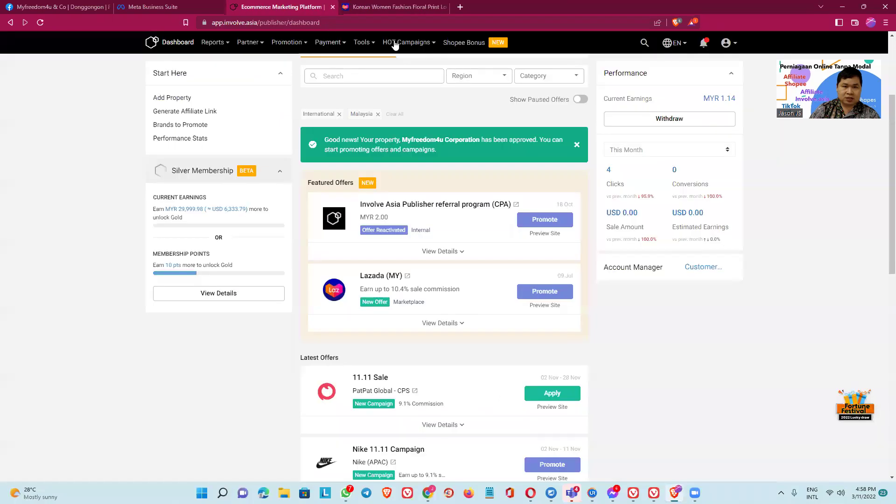
click(368, 9)
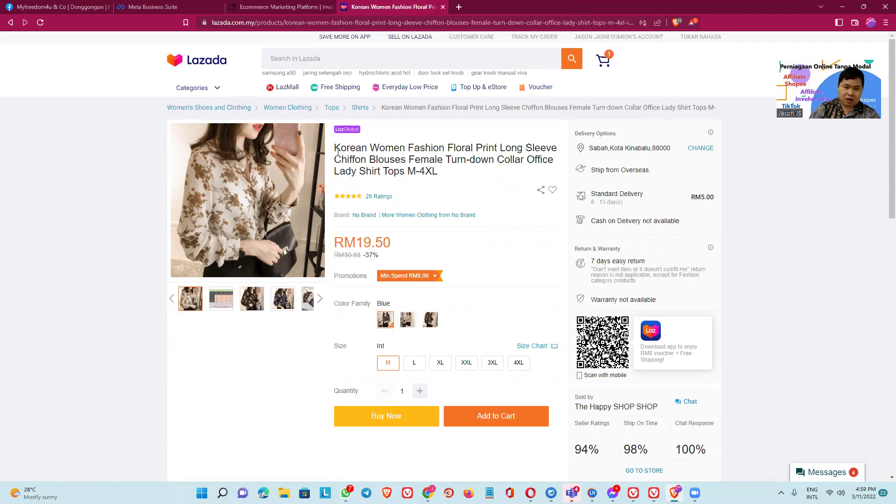
Step: Paste the blouse's full Lazada product title into the post text
drag(338, 152, 452, 179)
key(ctrl+c)
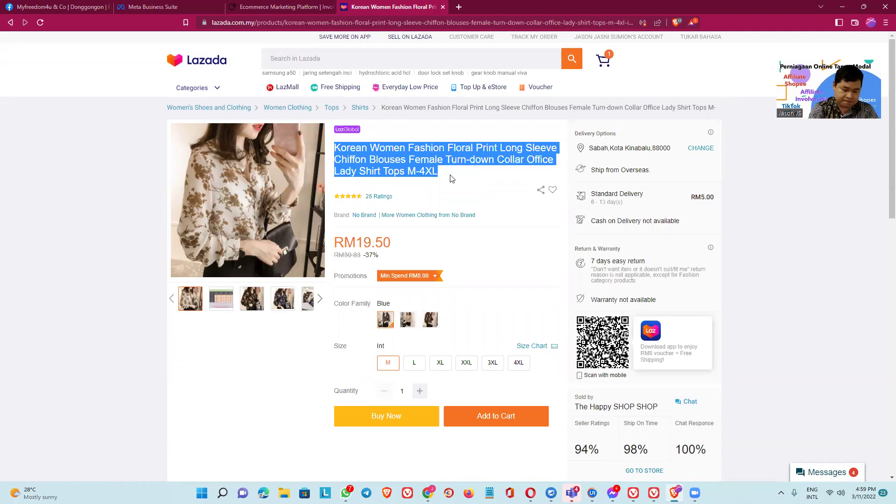
click(153, 7)
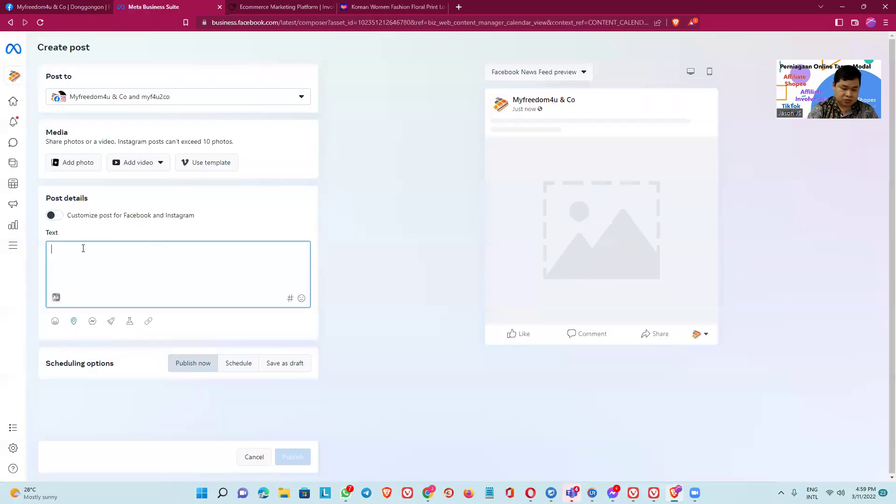
key(ctrl+v)
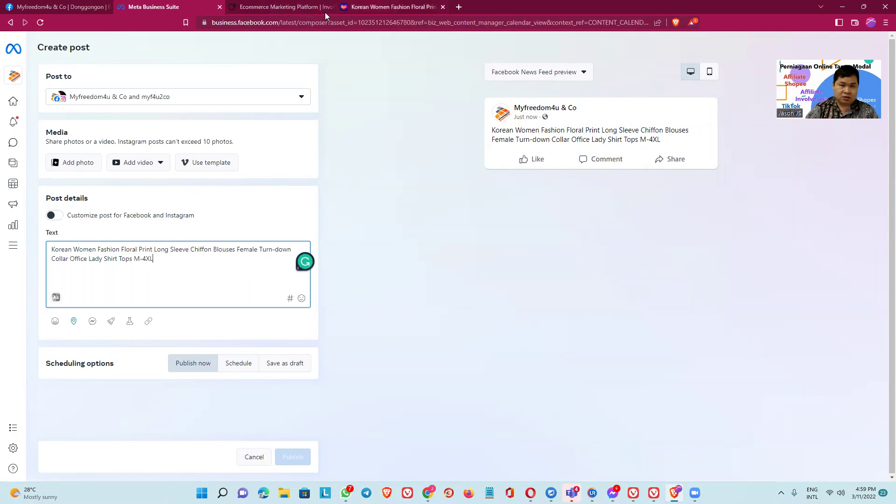
Step: Add the RM19.50 price on a new line below the title
click(373, 7)
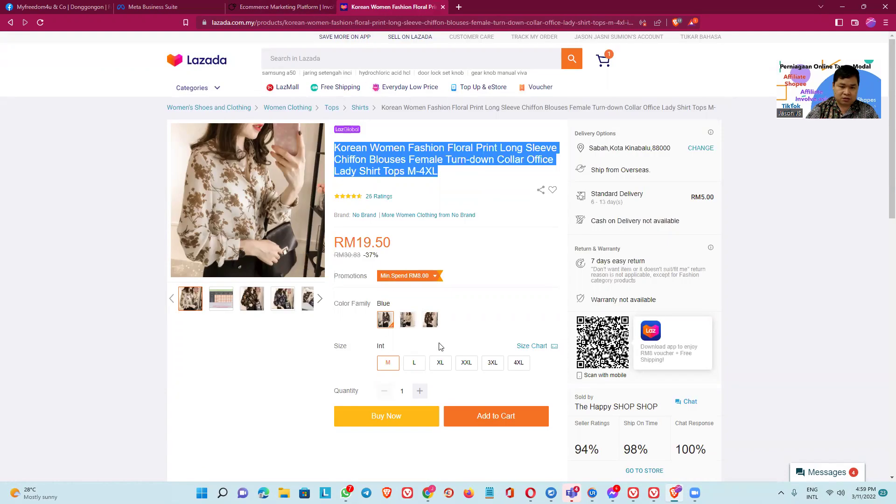
click(336, 242)
drag(336, 242, 391, 237)
key(ctrl+c)
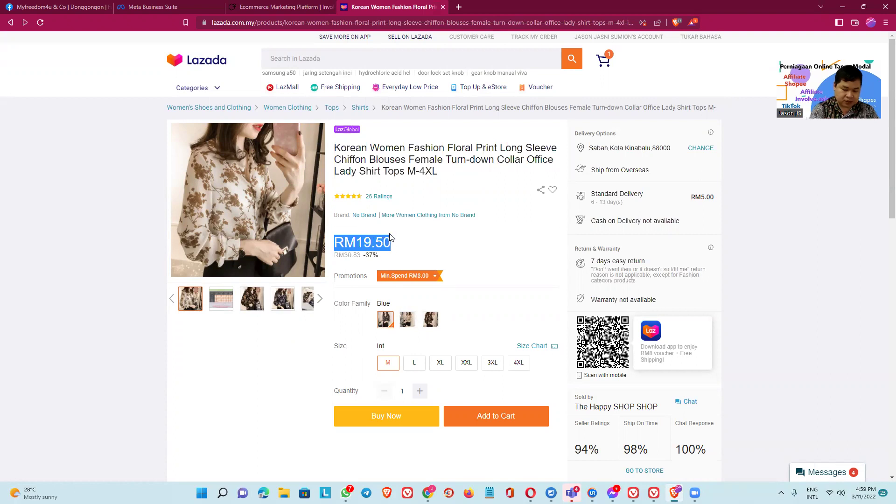
click(150, 7)
key(Return)
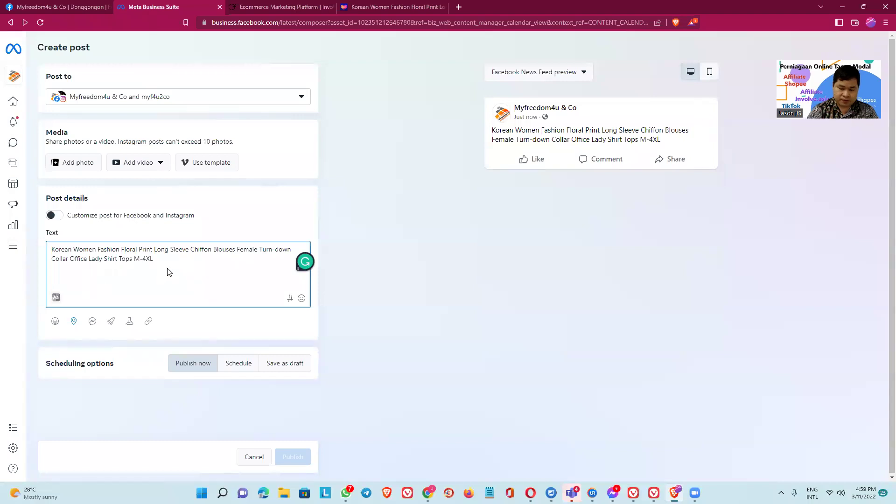
key(ctrl+v)
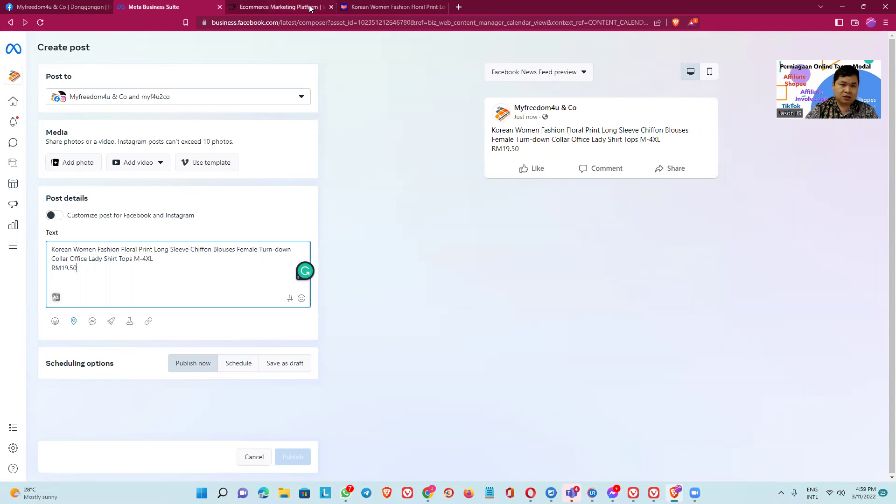
Step: Return to the blouse page and expand the item description with VIEW MORE
click(394, 6)
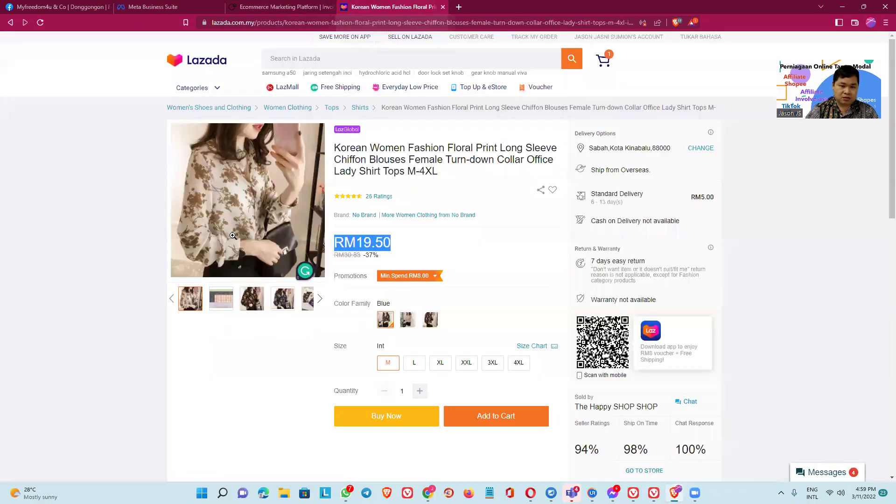
scroll(449, 302, down, 3)
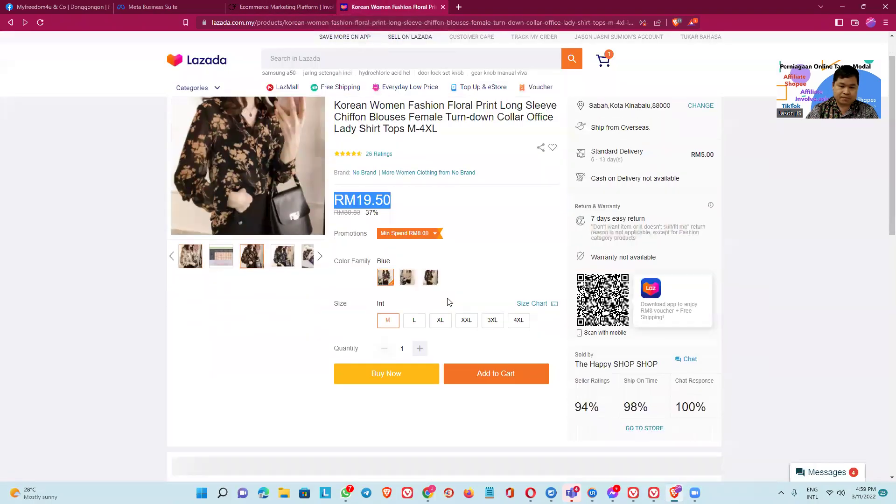
scroll(448, 302, down, 12)
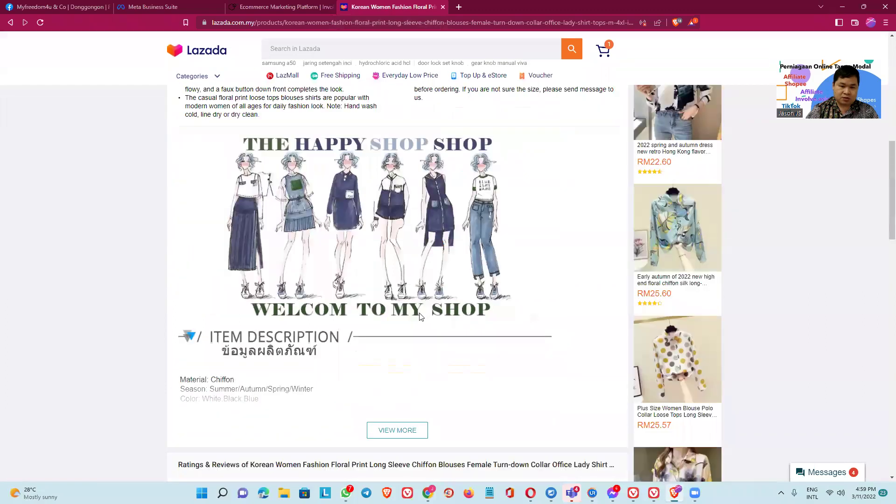
click(398, 337)
Step: Copy the image address of a floral blouse model photo from the description
scroll(425, 333, down, 4)
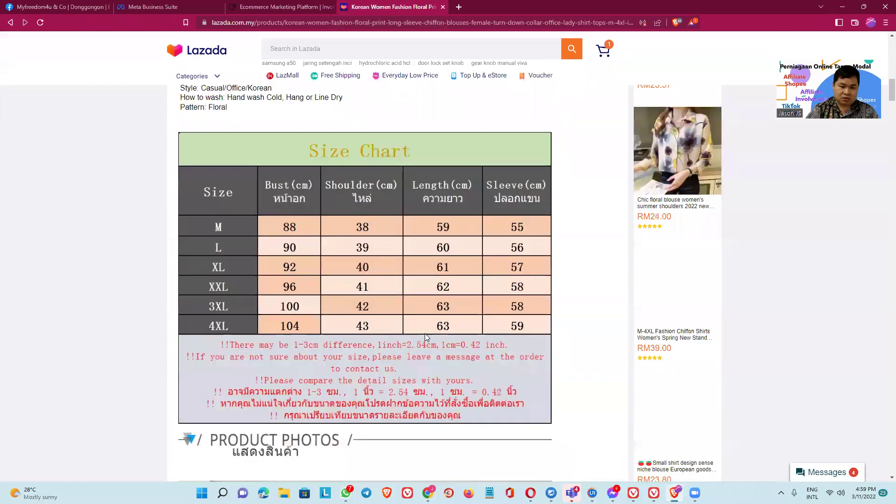
scroll(425, 334, down, 6)
scroll(425, 333, down, 6)
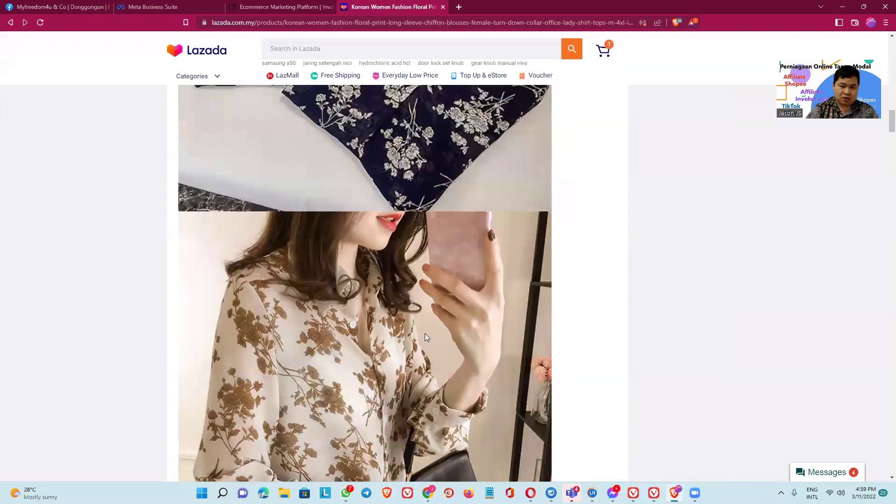
scroll(424, 333, down, 6)
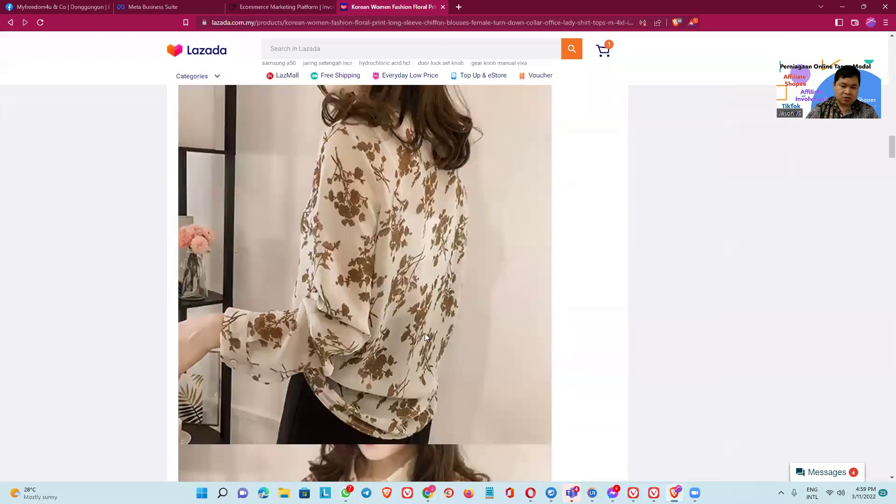
scroll(425, 336, down, 12)
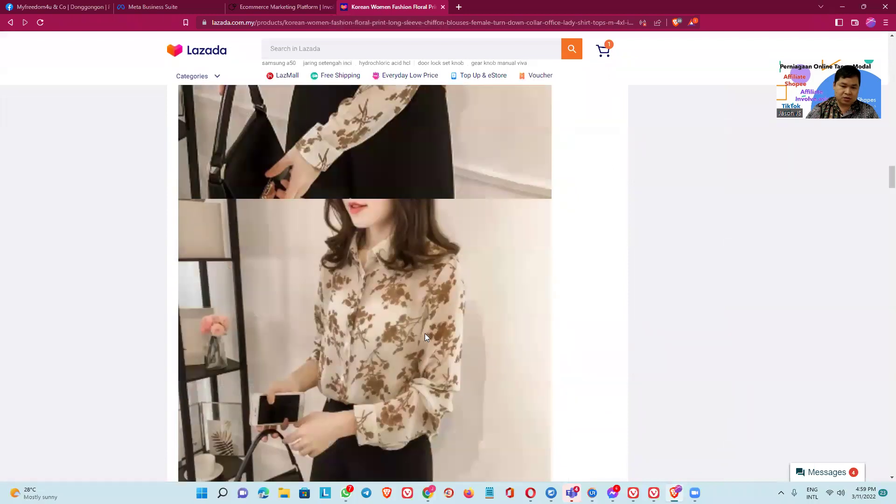
scroll(425, 336, down, 7)
scroll(425, 337, up, 4)
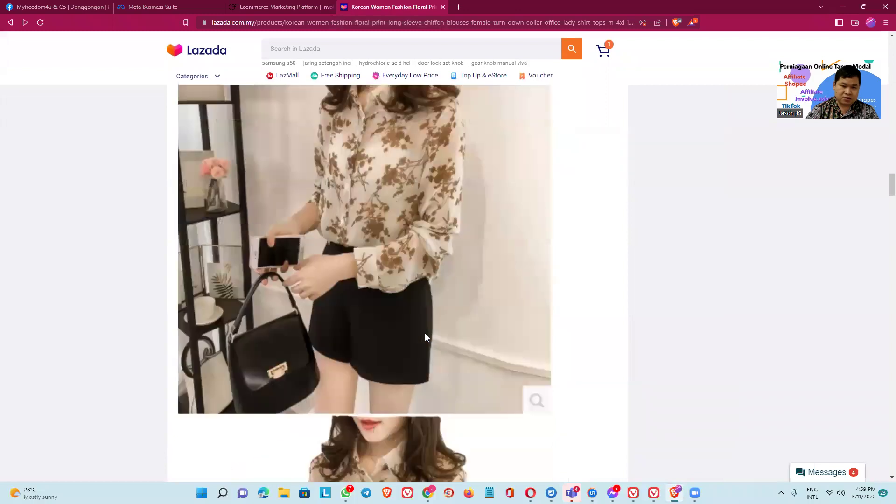
scroll(425, 337, up, 15)
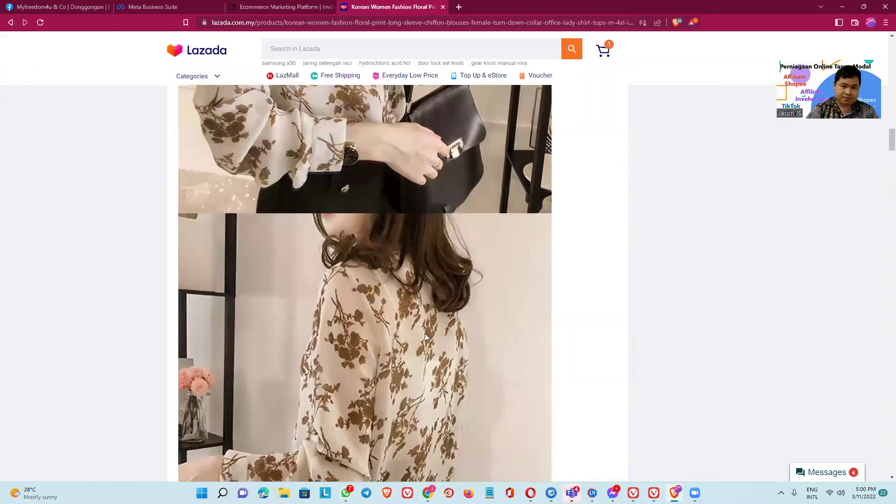
scroll(425, 337, up, 2)
scroll(425, 336, up, 4)
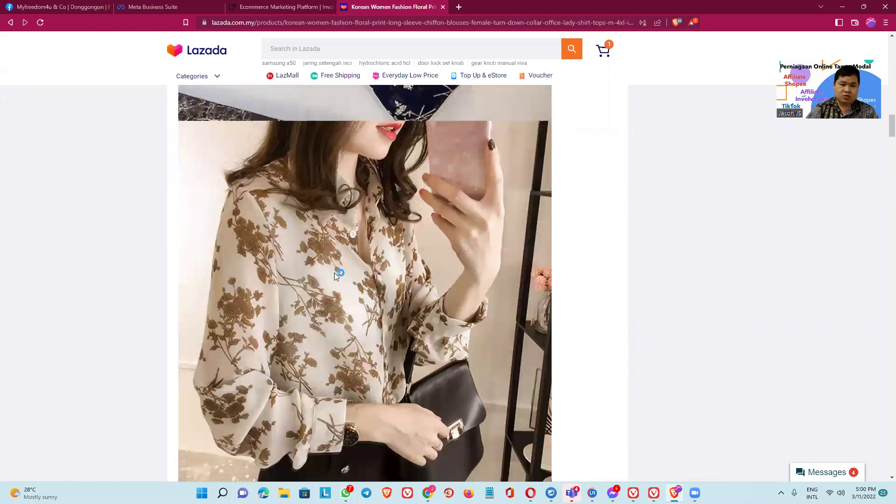
right_click(355, 285)
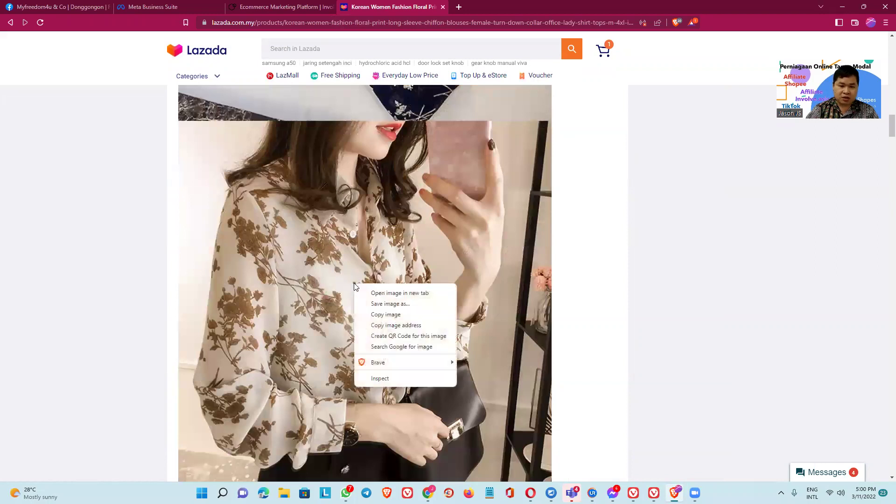
click(393, 325)
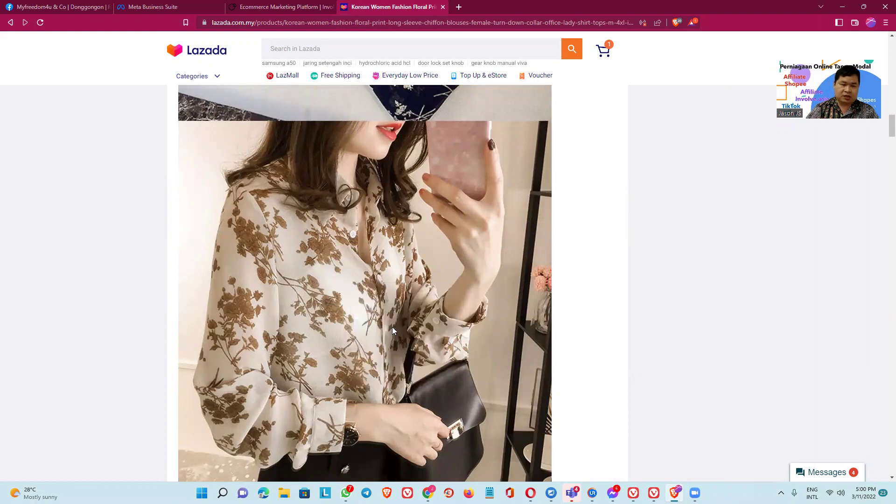
Step: Attach the 800 x 800 blouse photo to the draft post from its copied image address
click(169, 7)
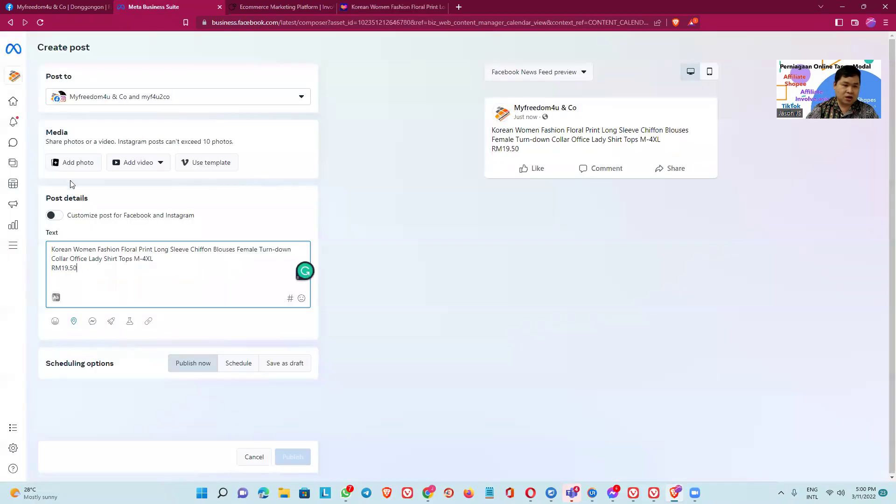
click(70, 164)
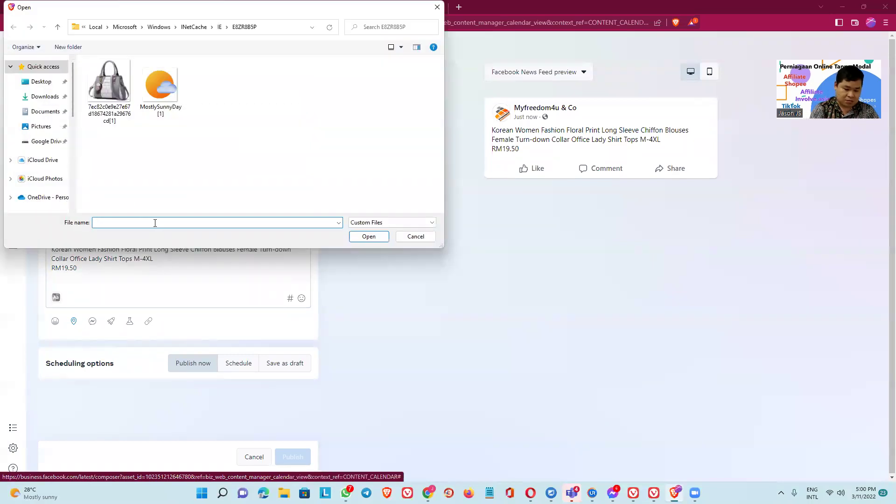
key(ctrl+v)
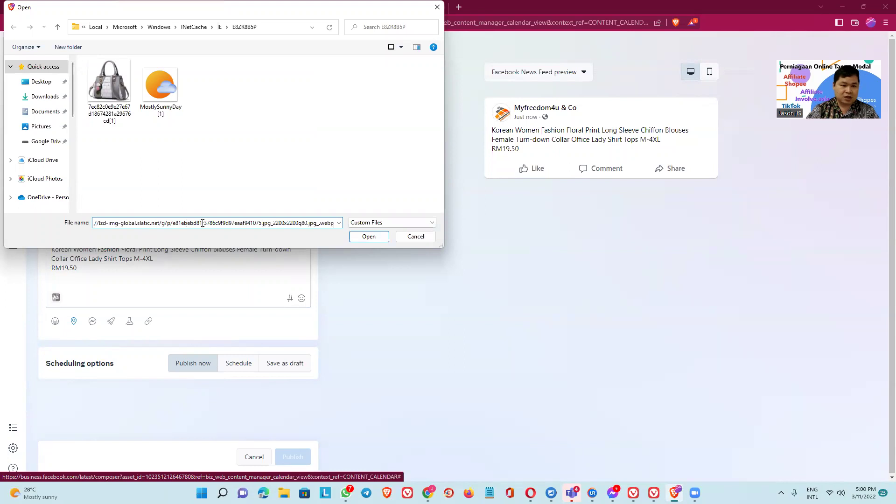
click(369, 237)
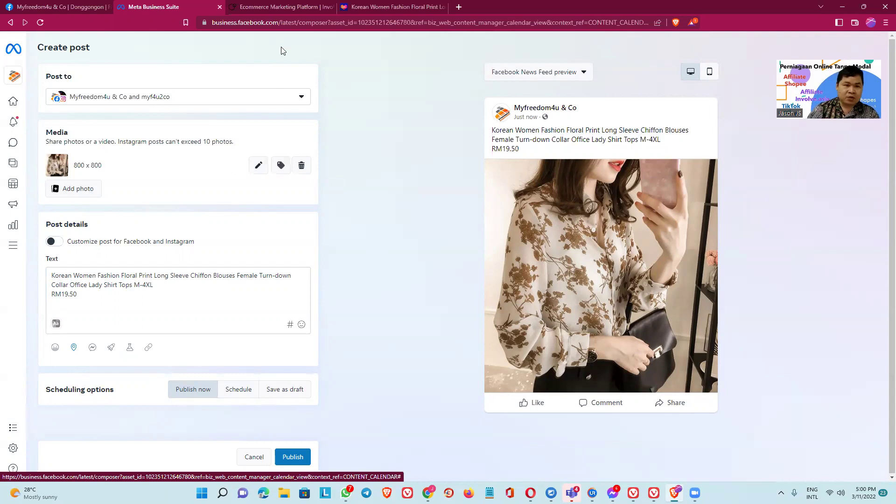
click(285, 9)
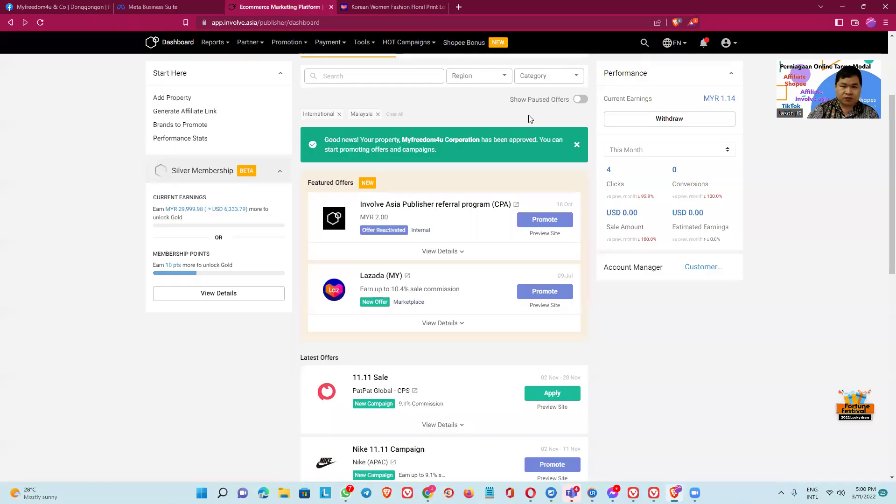
Step: Copy the Lazada floral blouse product page URL and go back to the Involve Asia dashboard
mouse_move(397, 36)
click(393, 6)
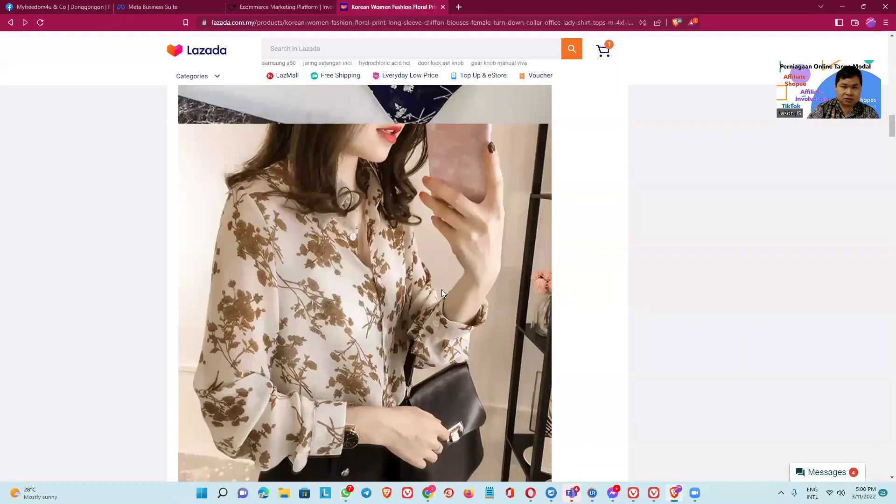
scroll(441, 292, up, 1)
scroll(442, 293, up, 6)
scroll(443, 293, down, 3)
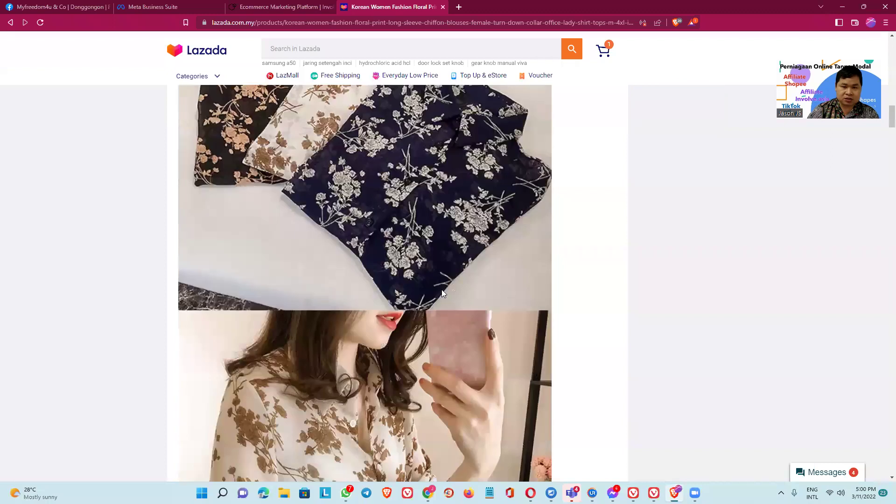
scroll(623, 40, up, 4)
click(615, 21)
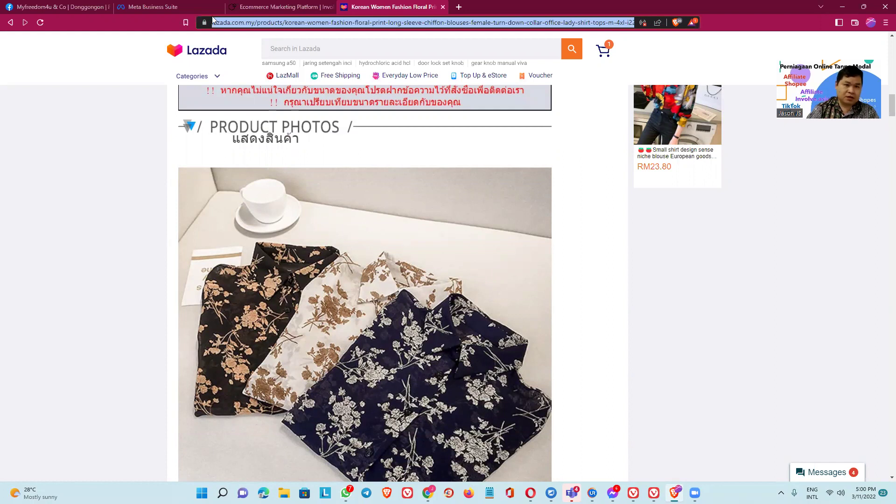
click(243, 8)
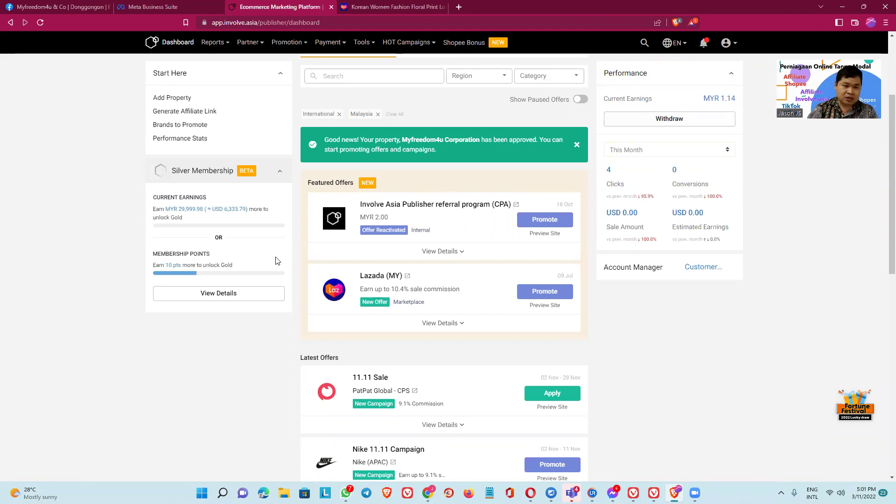
scroll(277, 260, up, 3)
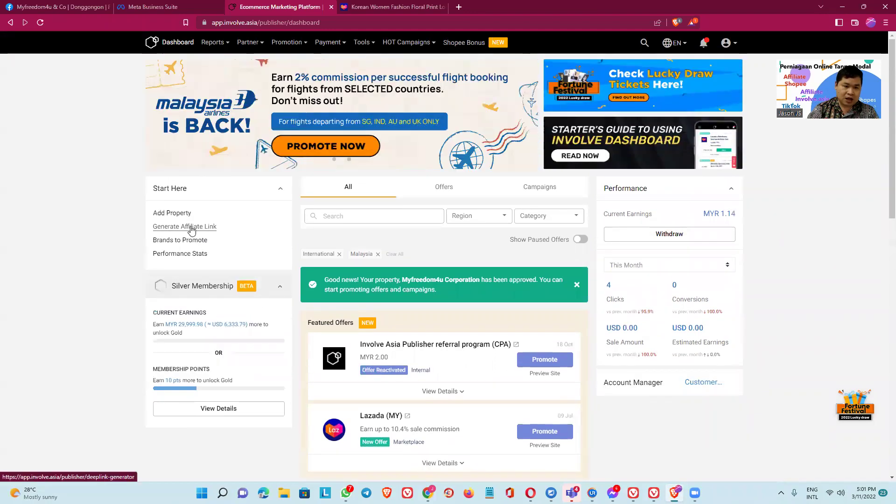
click(191, 227)
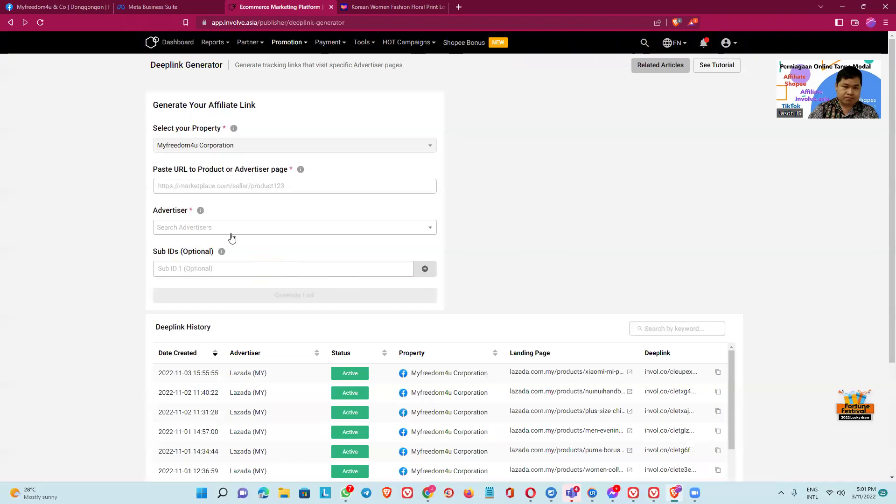
click(322, 186)
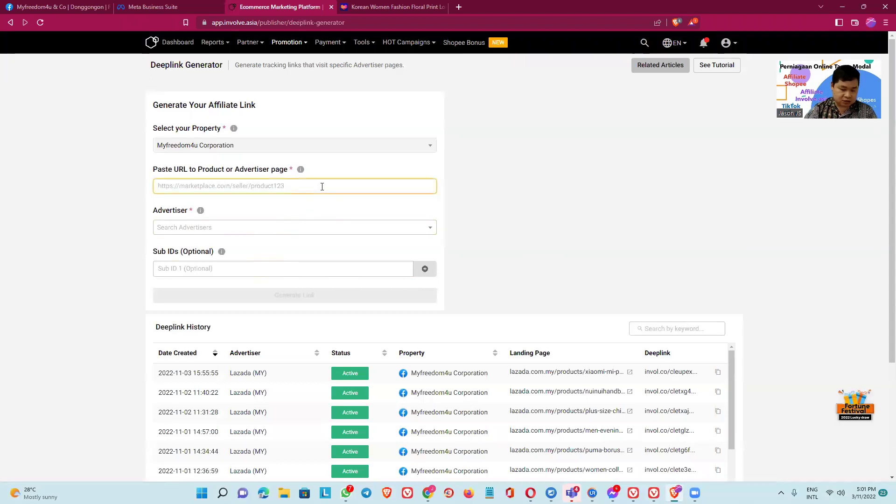
key(ctrl+v)
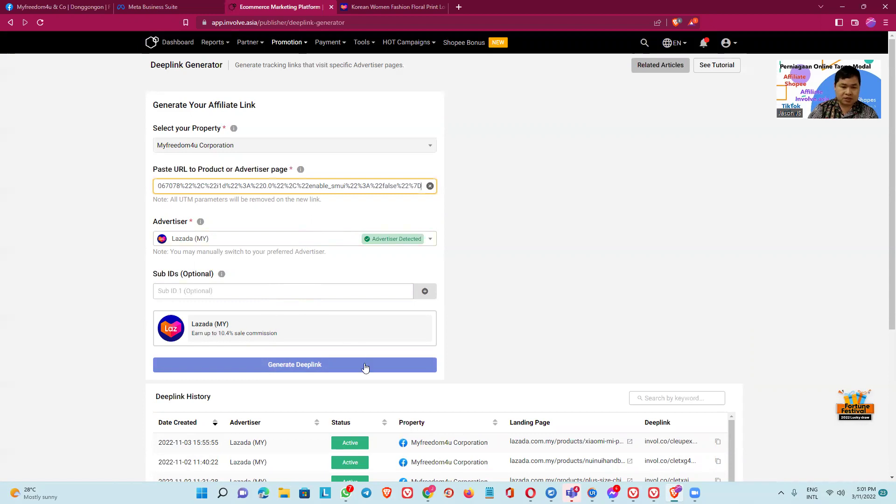
click(304, 365)
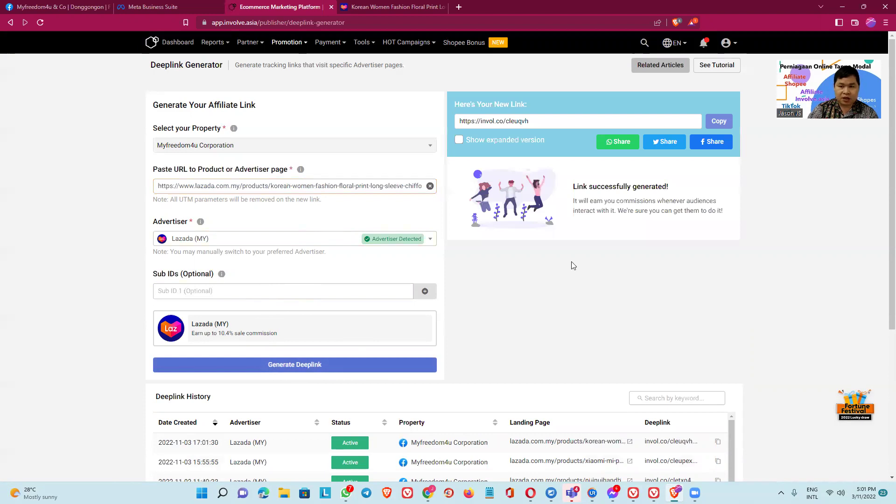
click(719, 123)
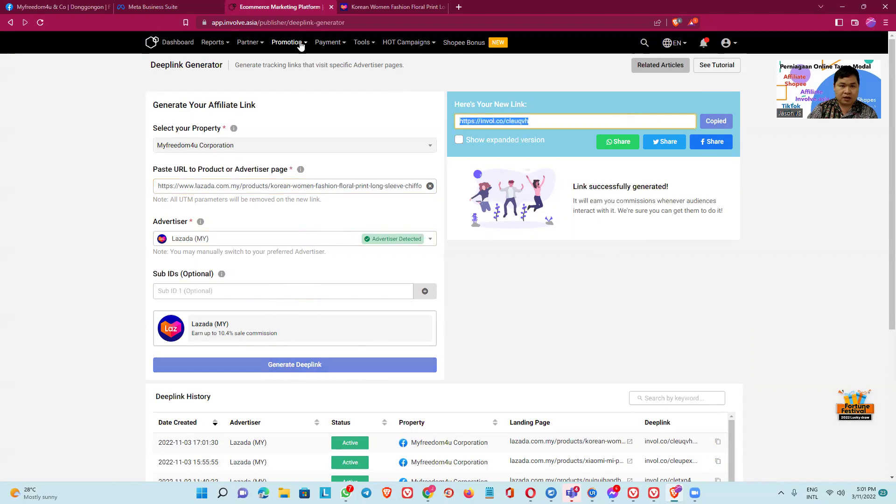
click(162, 8)
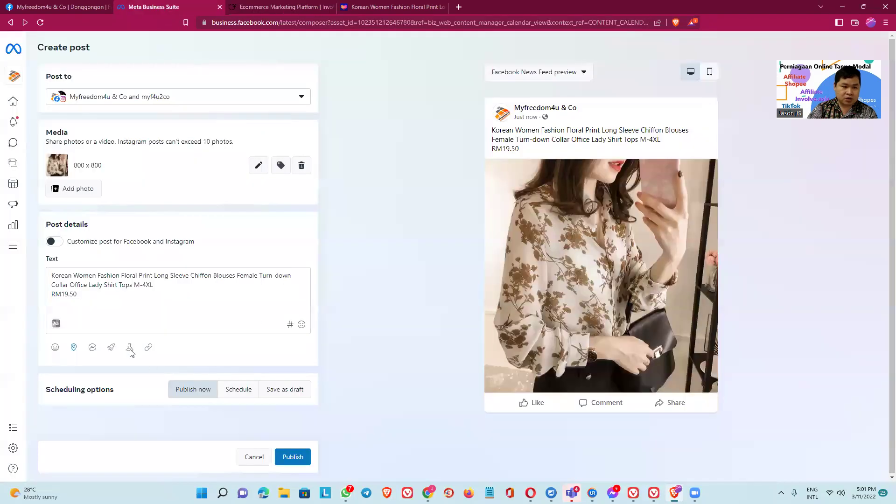
click(87, 295)
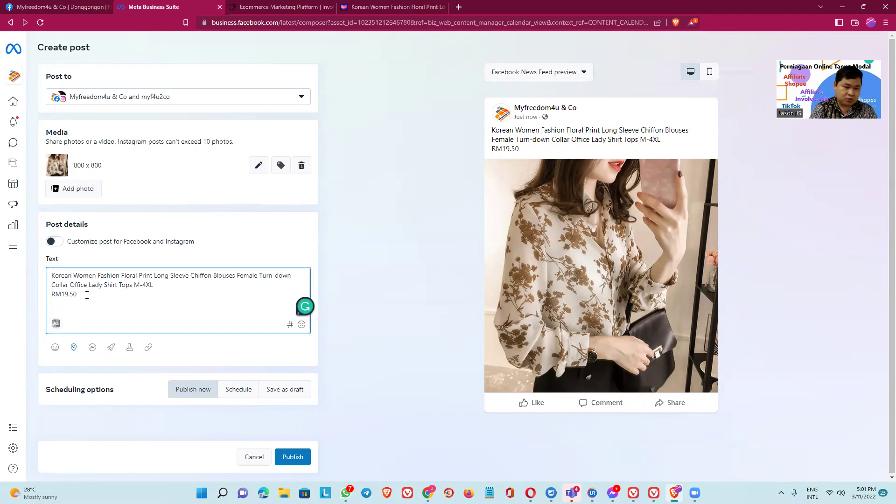
key(ctrl+v)
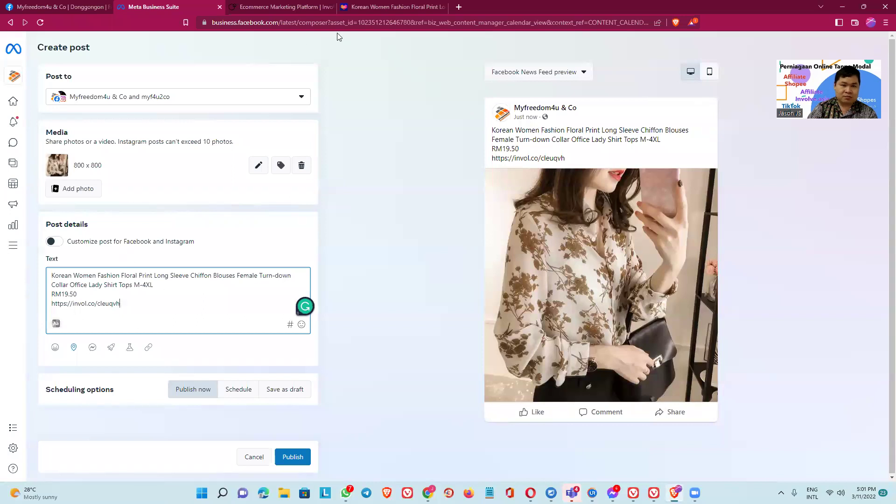
Step: Copy the image address of the navy floral blouse photo on the Lazada product page
click(394, 6)
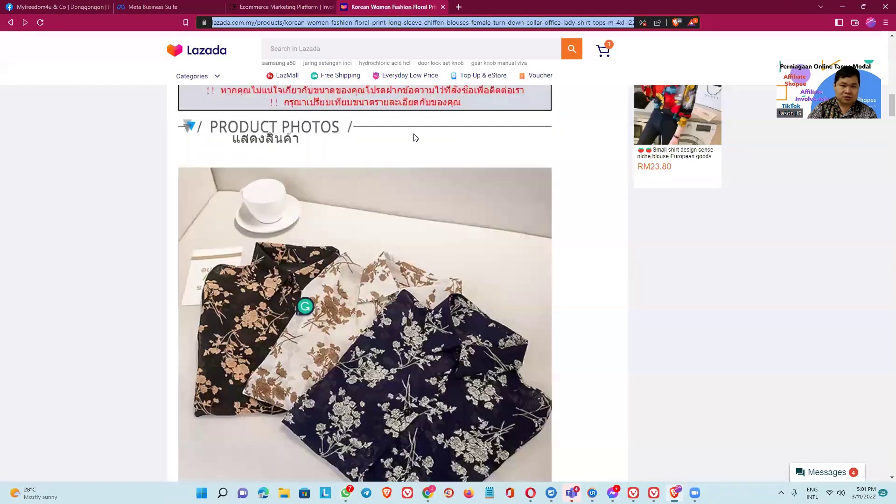
scroll(416, 291, down, 12)
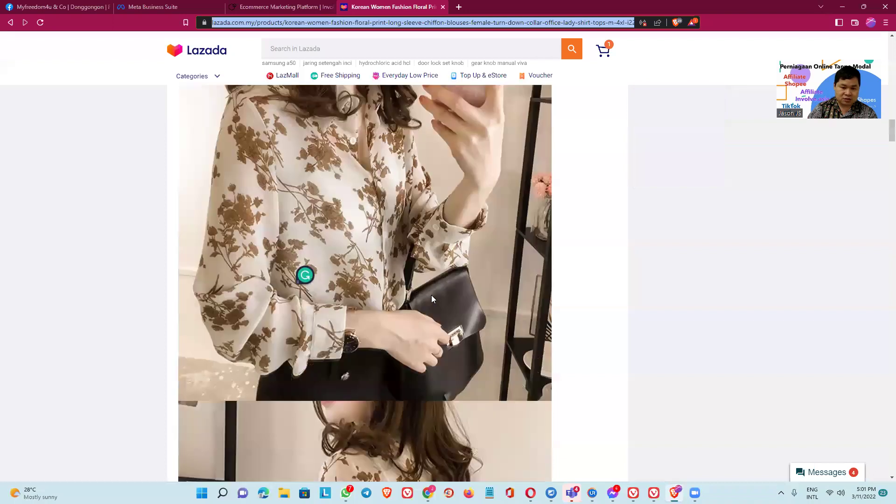
scroll(431, 295, down, 10)
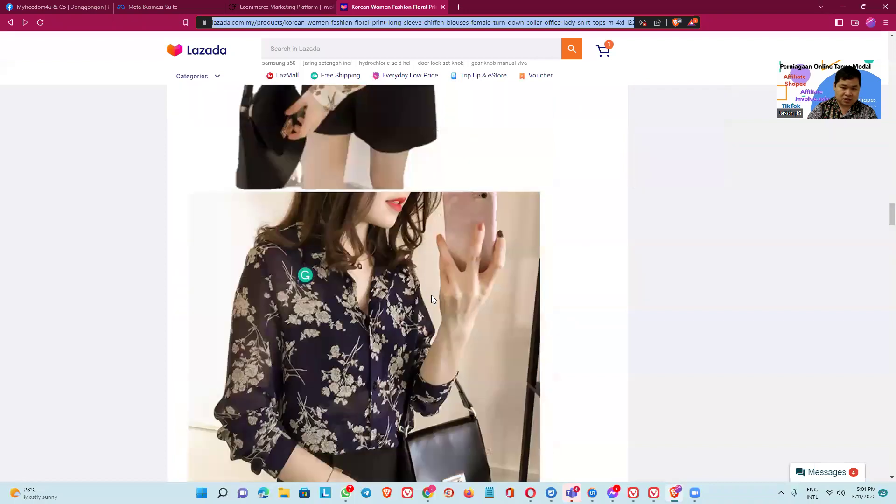
scroll(431, 295, down, 10)
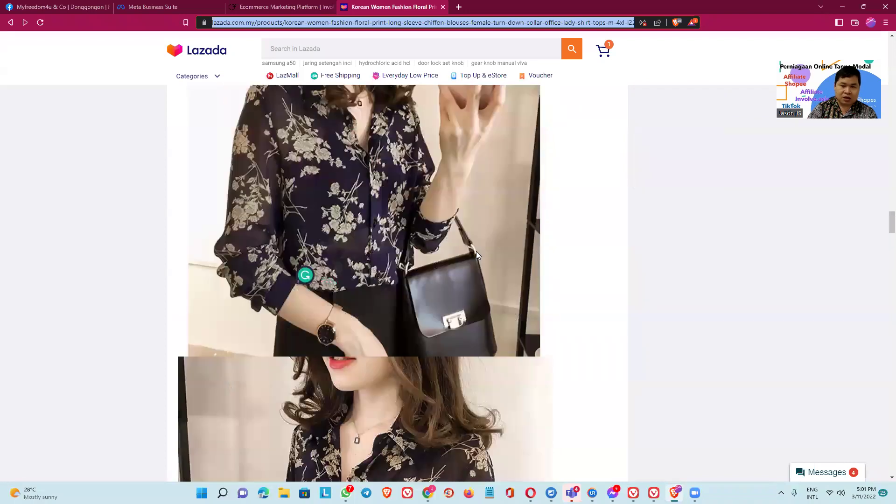
scroll(470, 264, down, 6)
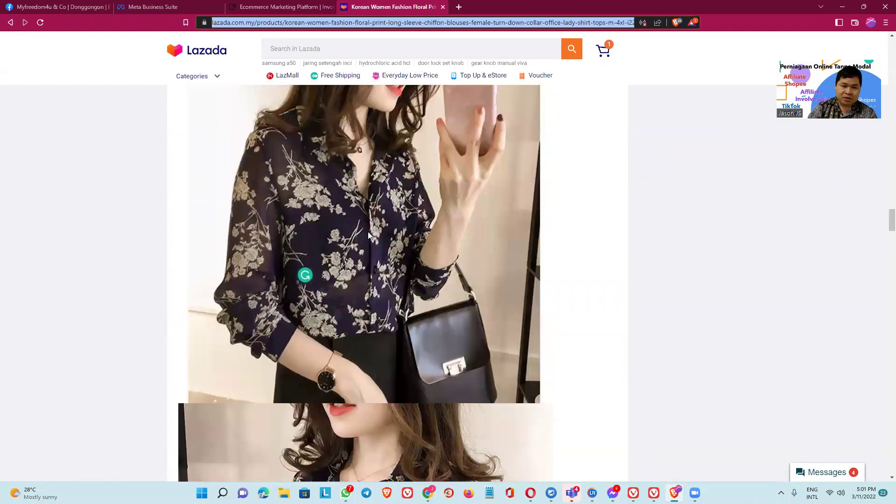
scroll(414, 238, down, 8)
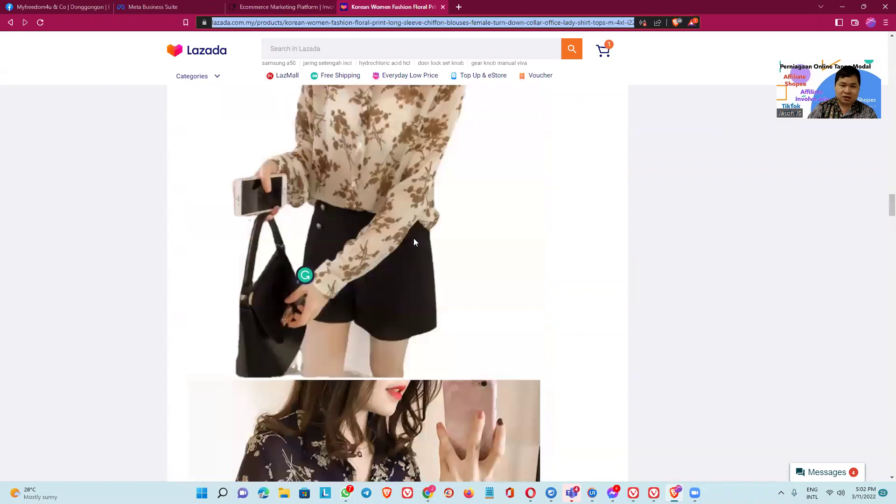
scroll(413, 238, down, 8)
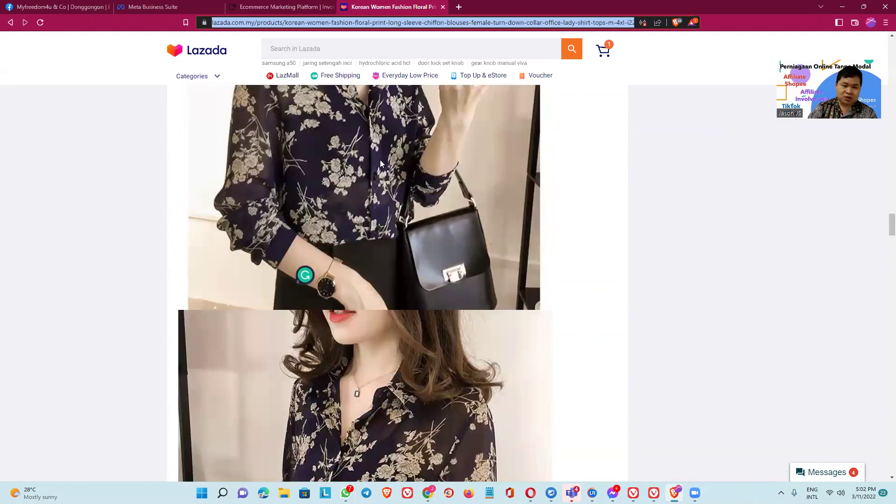
scroll(381, 164, down, 1)
scroll(373, 207, up, 4)
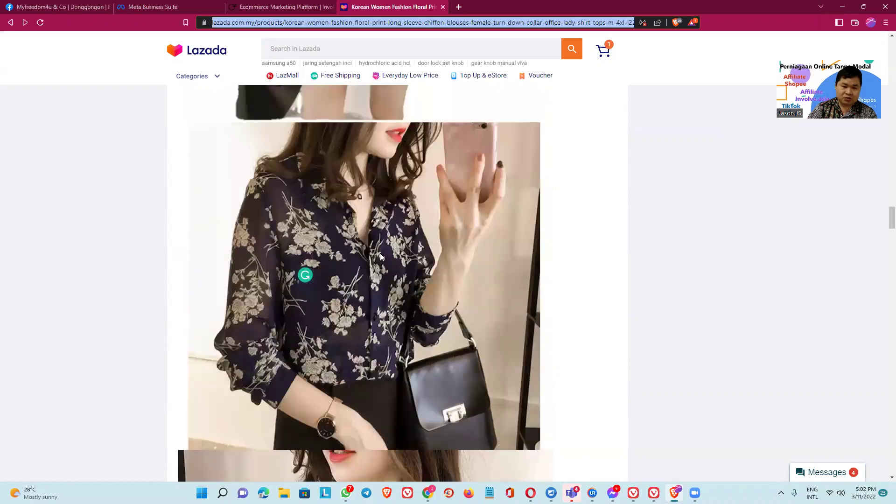
right_click(380, 253)
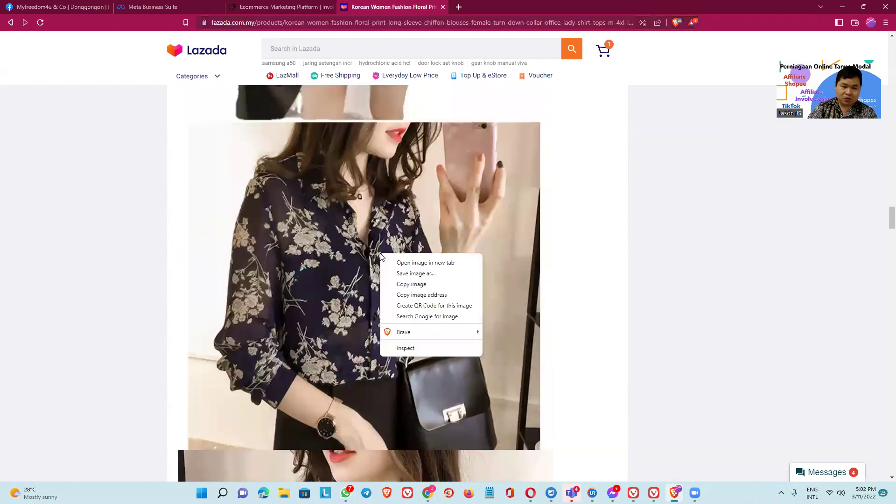
click(423, 295)
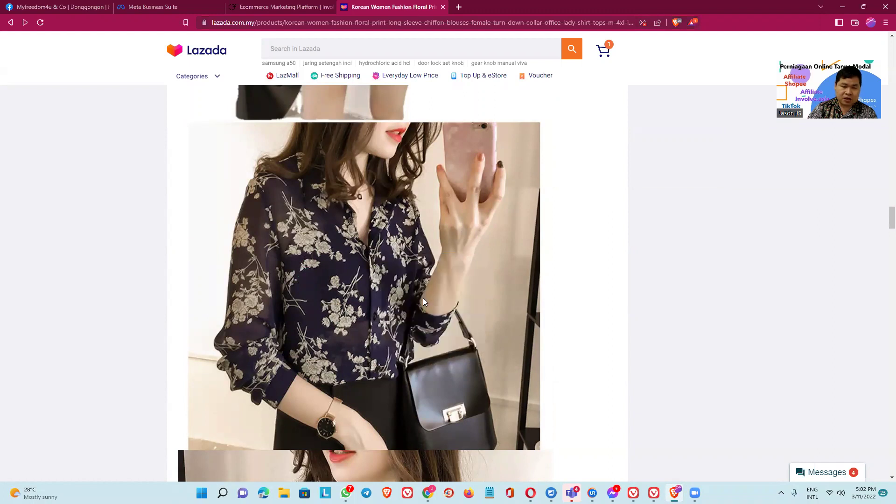
Step: Add the second 705 x 800 navy blouse photo to the draft post from its copied address
click(157, 8)
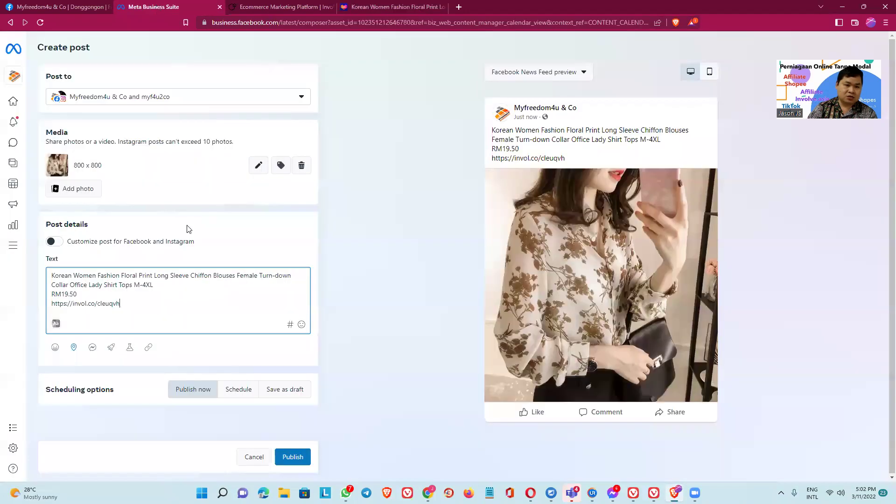
click(71, 191)
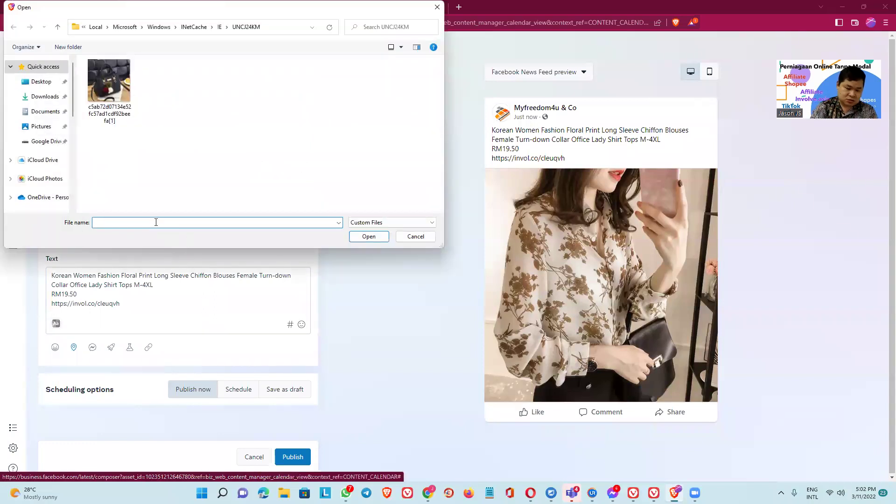
key(ctrl+v)
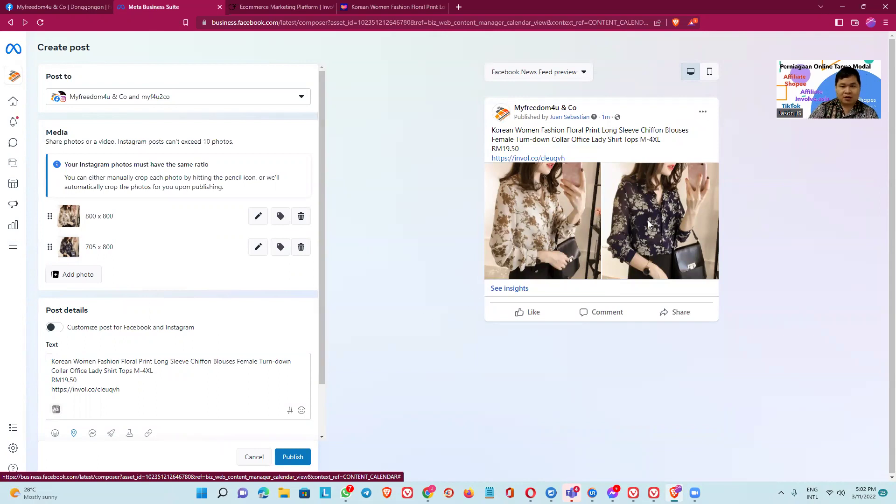
scroll(185, 306, down, 2)
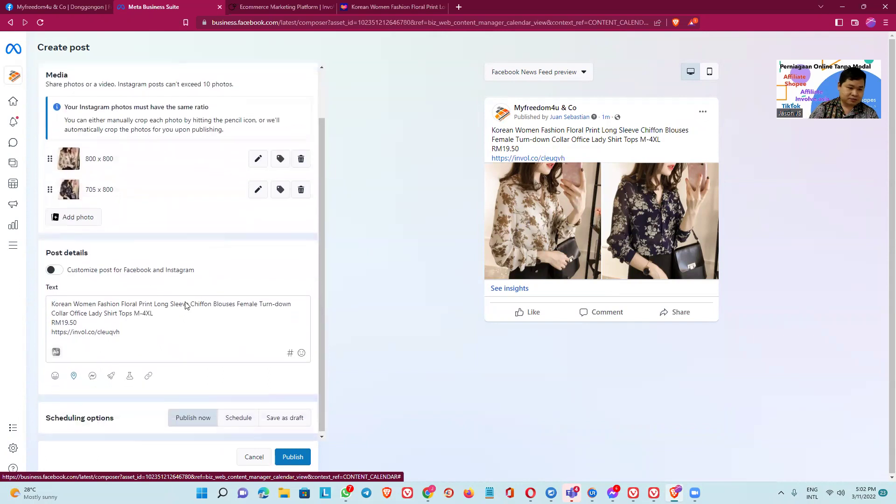
scroll(186, 302, up, 2)
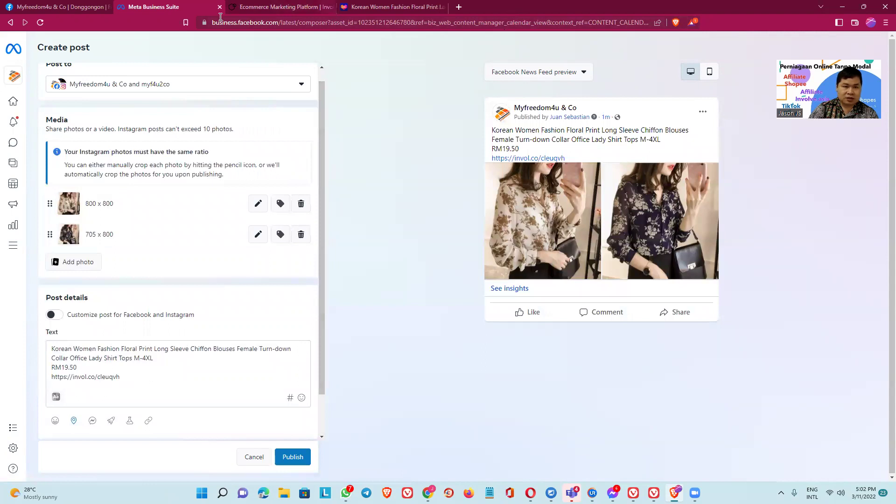
Step: Copy the Lazada item description lines, Material: Chiffon through Pattern: Floral, and return to the draft
click(394, 7)
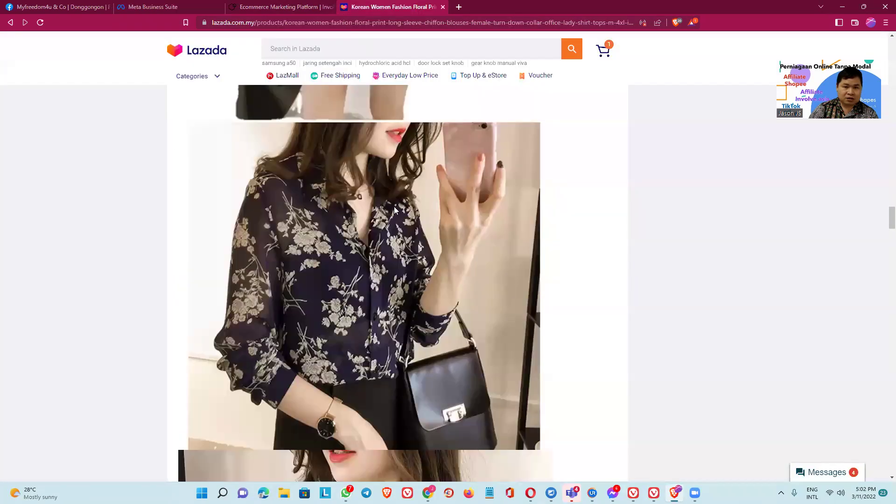
scroll(412, 267, up, 15)
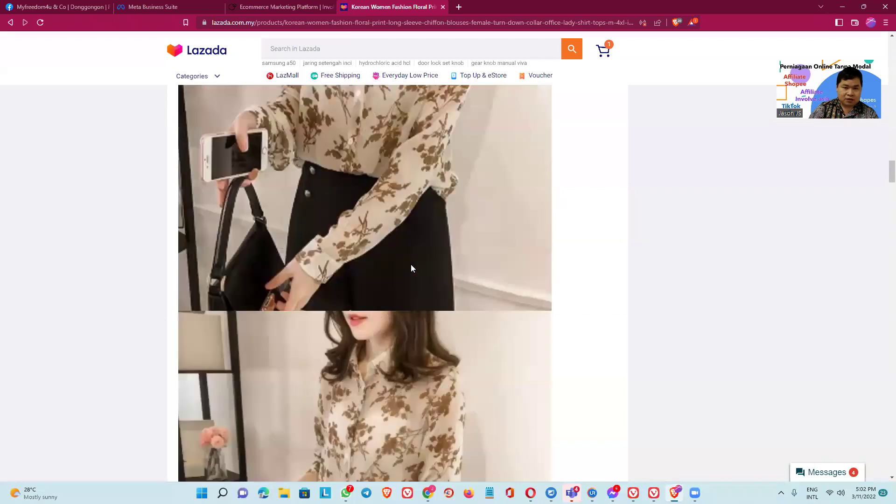
scroll(412, 267, up, 10)
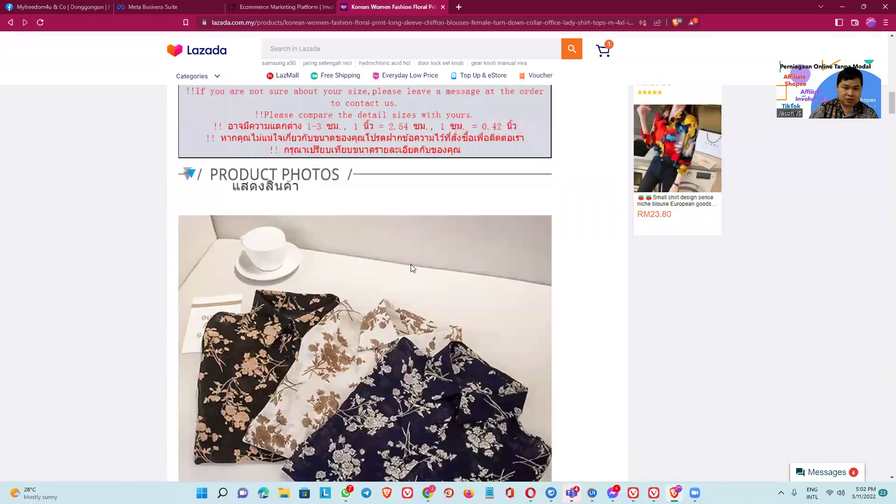
scroll(411, 264, up, 7)
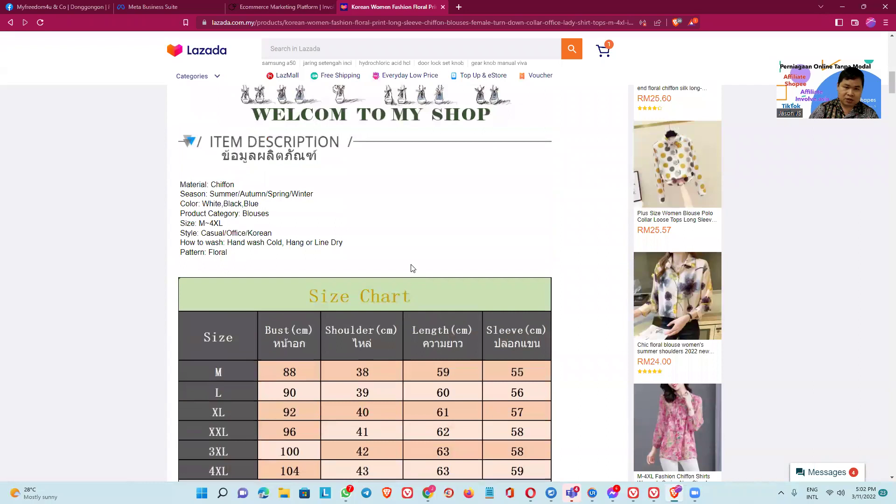
scroll(379, 233, up, 2)
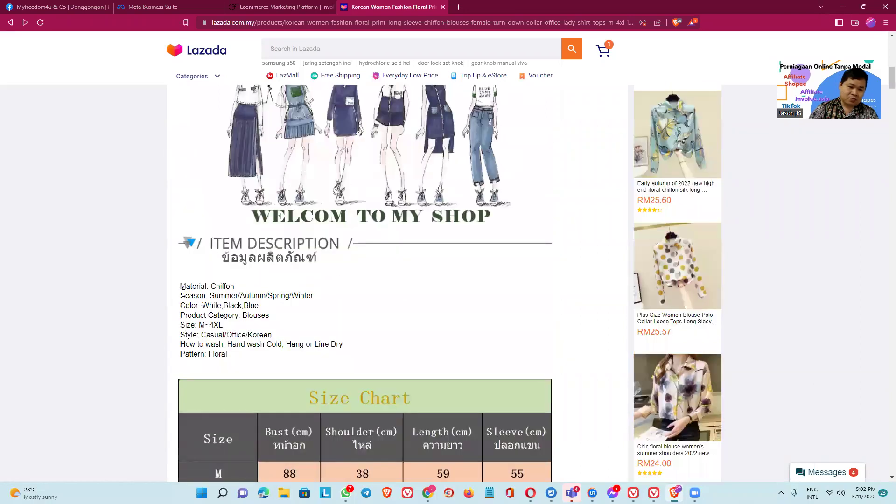
drag(184, 292, 264, 357)
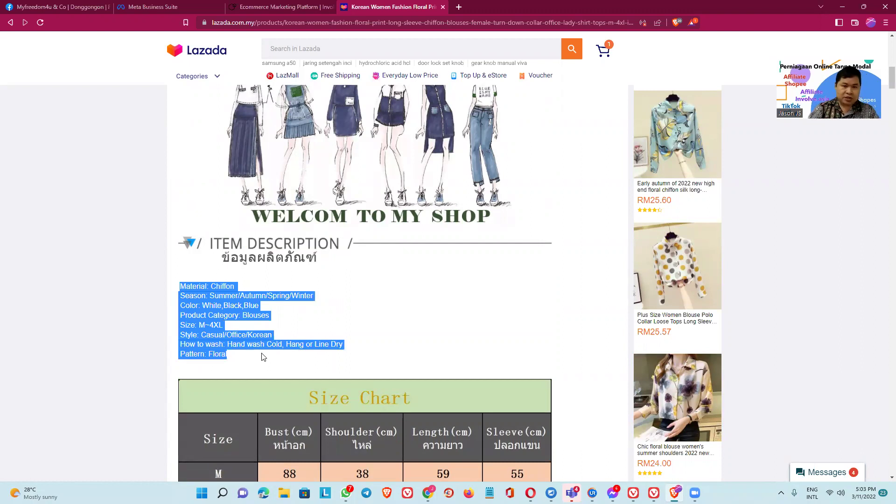
click(145, 7)
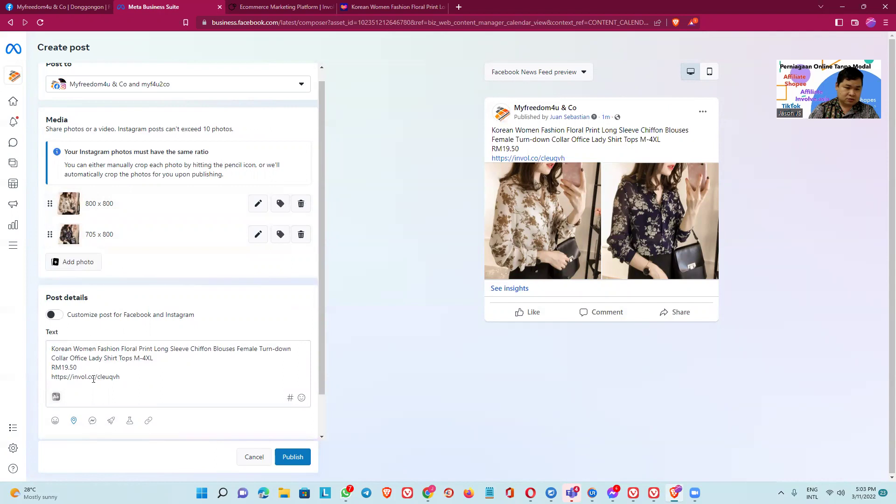
Step: Paste the blouse's spec list, Material: Chiffon to Pattern: Floral, beneath the affiliate link
click(141, 381)
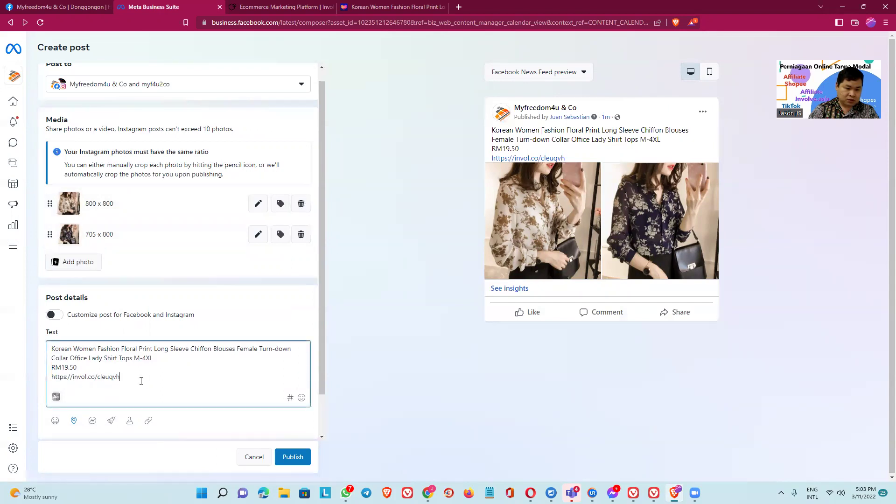
key(Return)
key(Return)
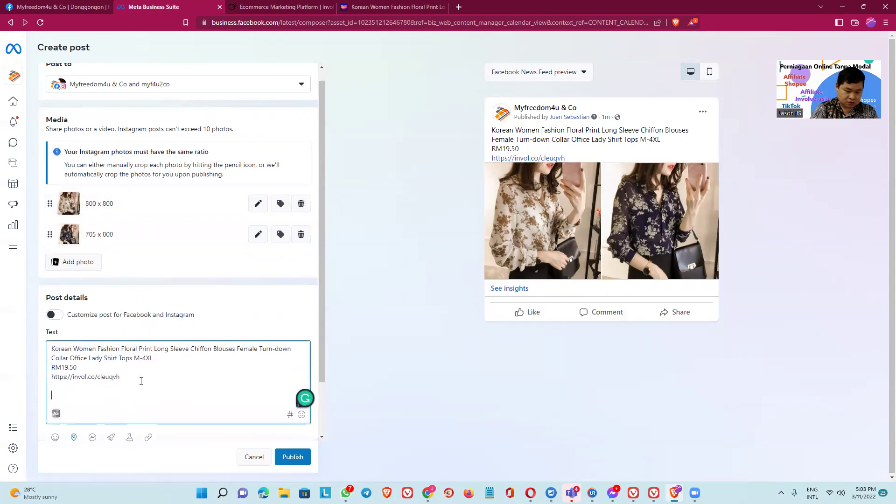
key(ctrl+v)
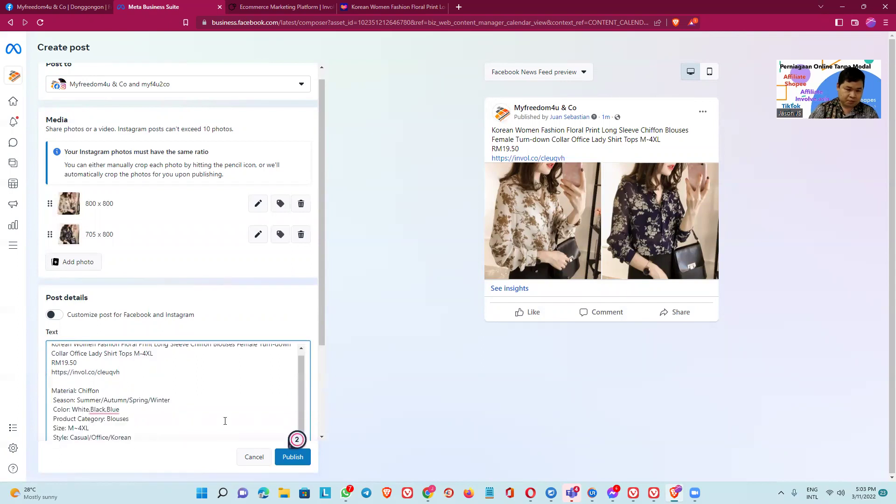
scroll(227, 418, down, 3)
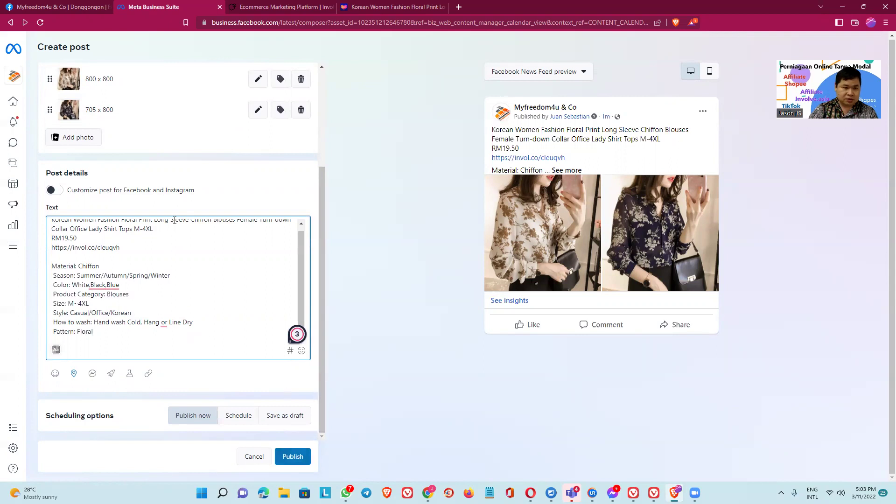
scroll(158, 213, up, 3)
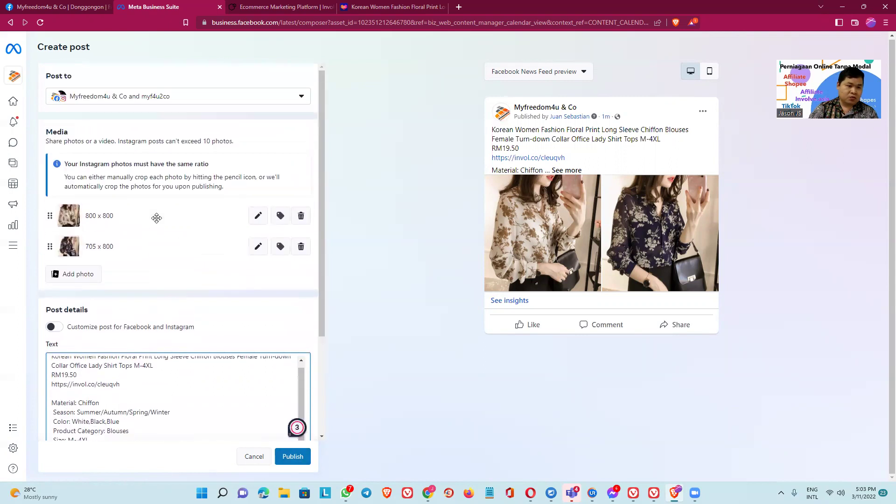
click(165, 95)
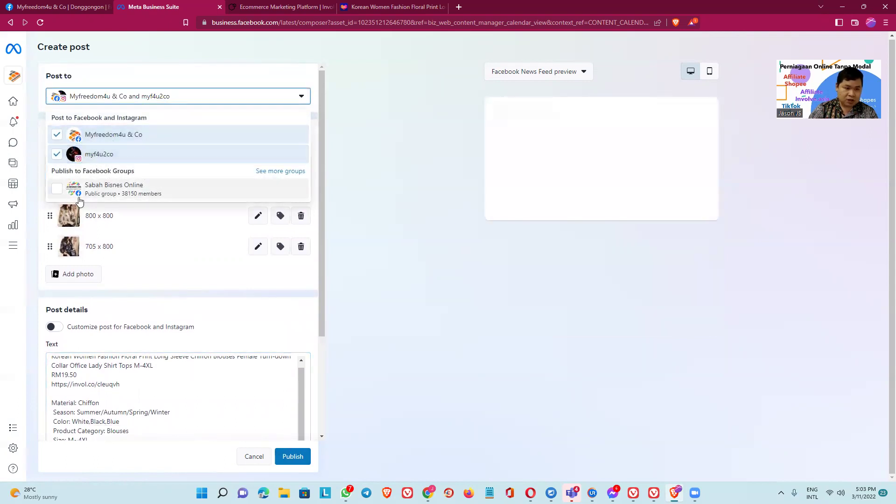
Step: Add groups Sabah Bisnes Online, PAPAR MARKETPLACE and Setia Ecohill Semenyih Members, then publish the post
click(57, 191)
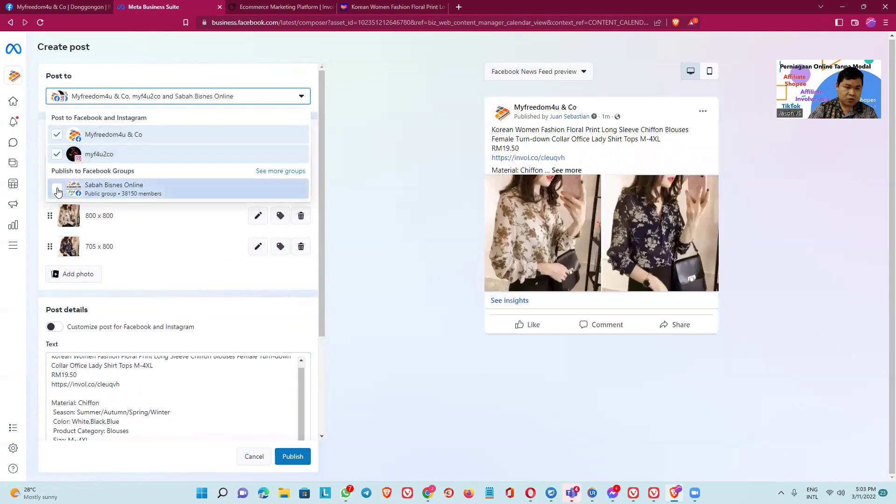
click(281, 171)
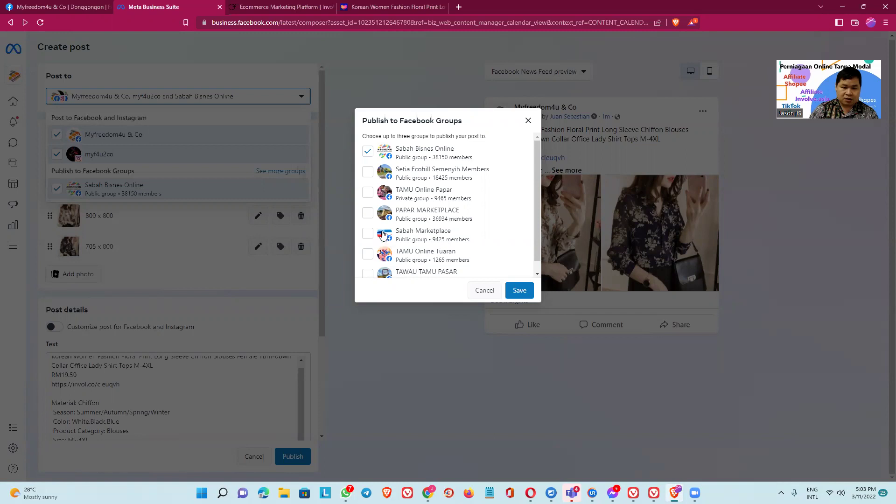
click(368, 213)
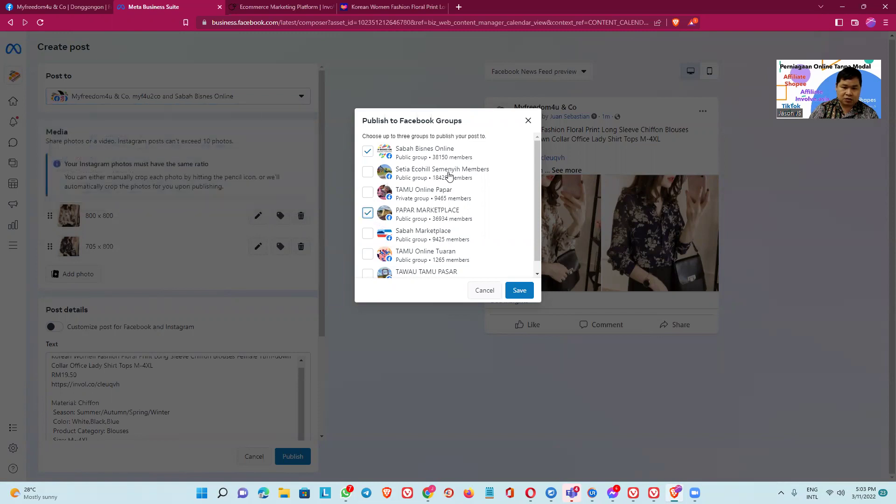
click(368, 172)
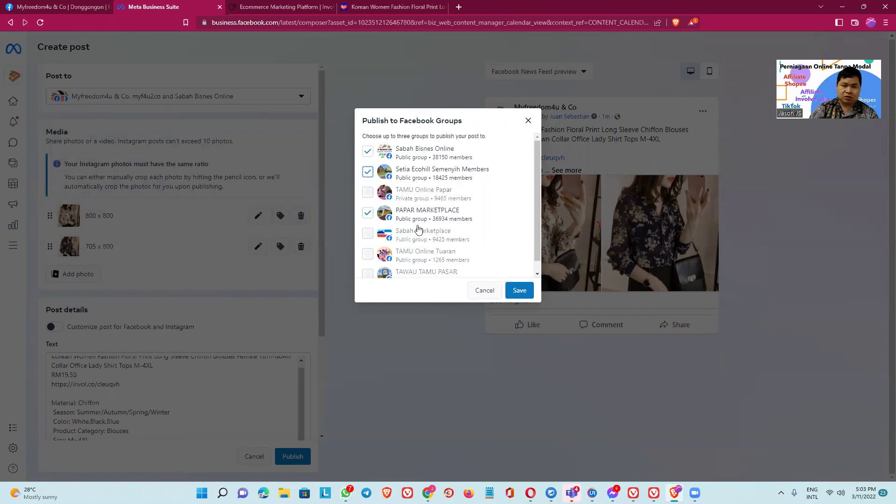
click(519, 290)
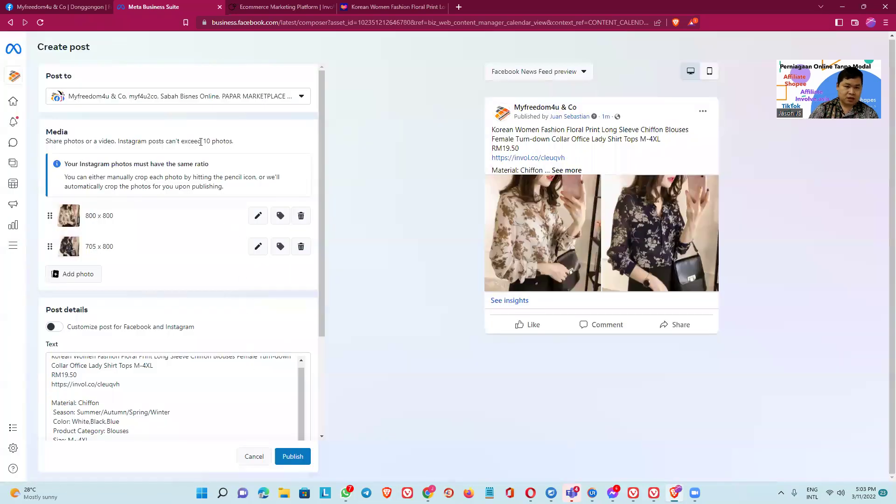
click(298, 460)
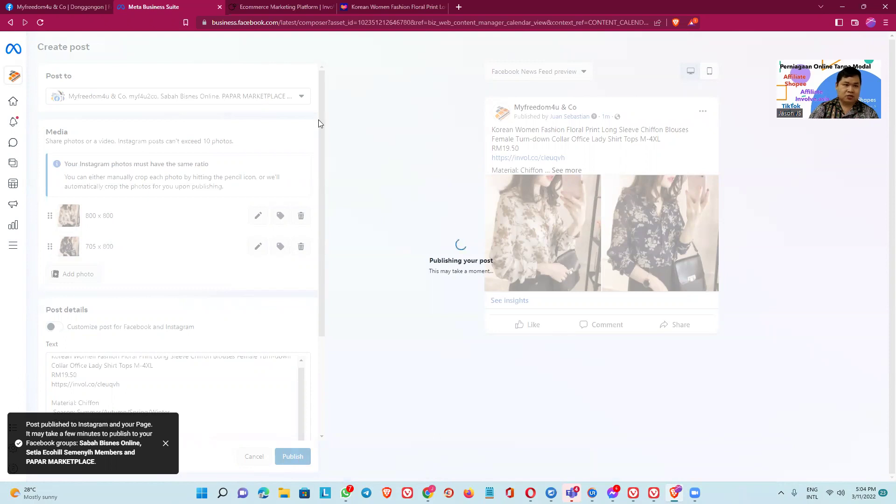
Step: Reload the shop's Facebook Page to look for the new blouse post, then return to the composer
click(75, 9)
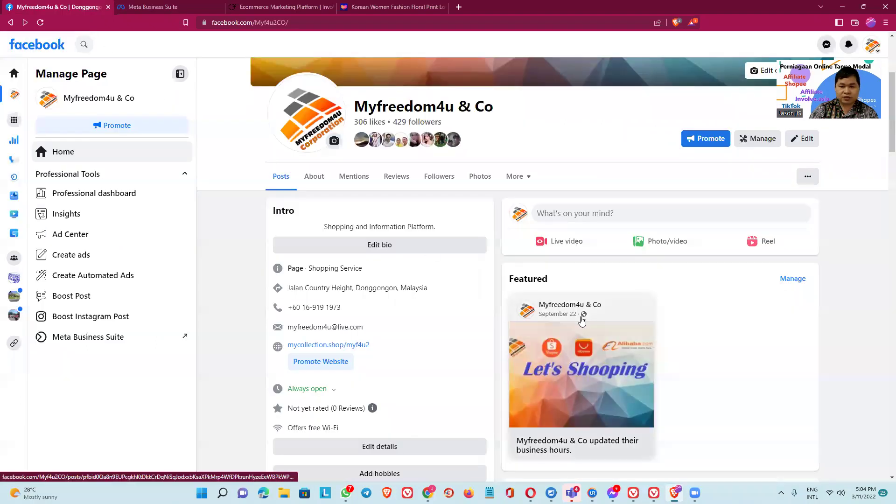
scroll(581, 321, down, 5)
scroll(582, 320, down, 5)
scroll(582, 320, up, 7)
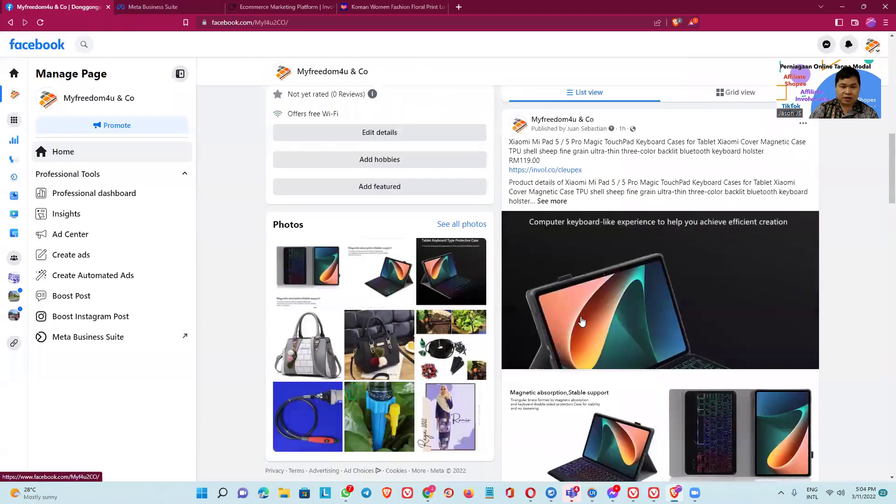
click(40, 24)
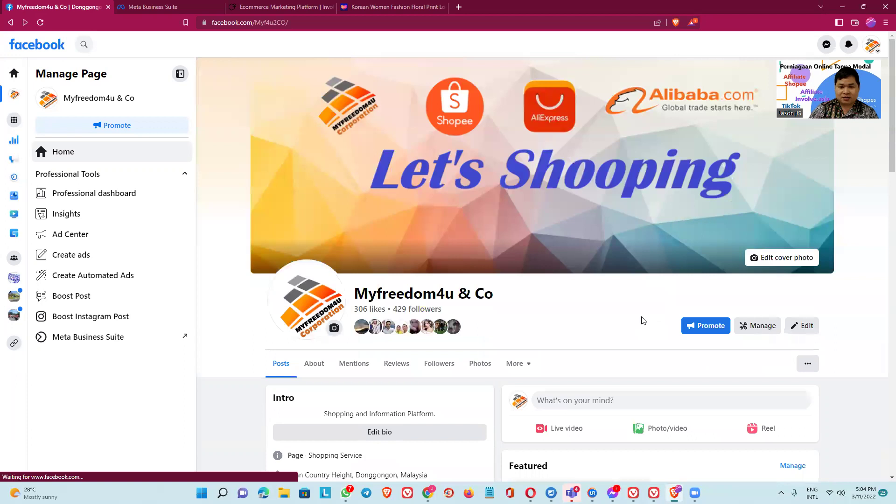
scroll(644, 320, down, 10)
scroll(643, 320, down, 2)
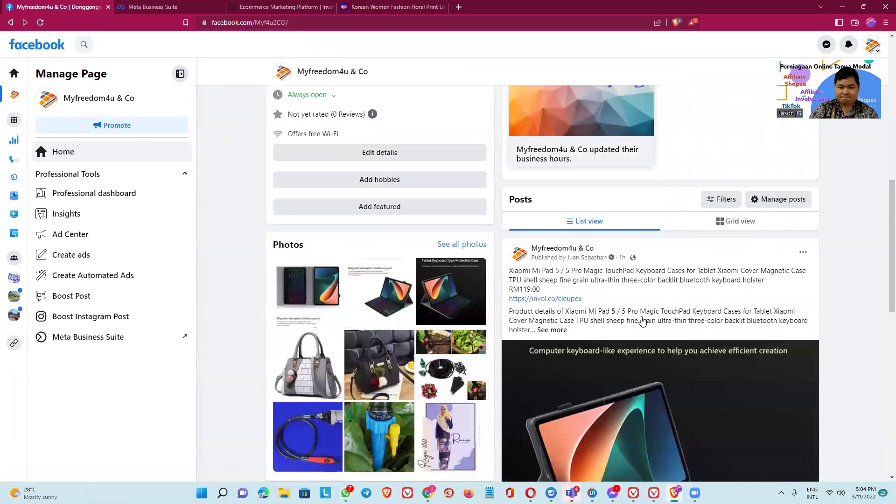
scroll(643, 320, down, 15)
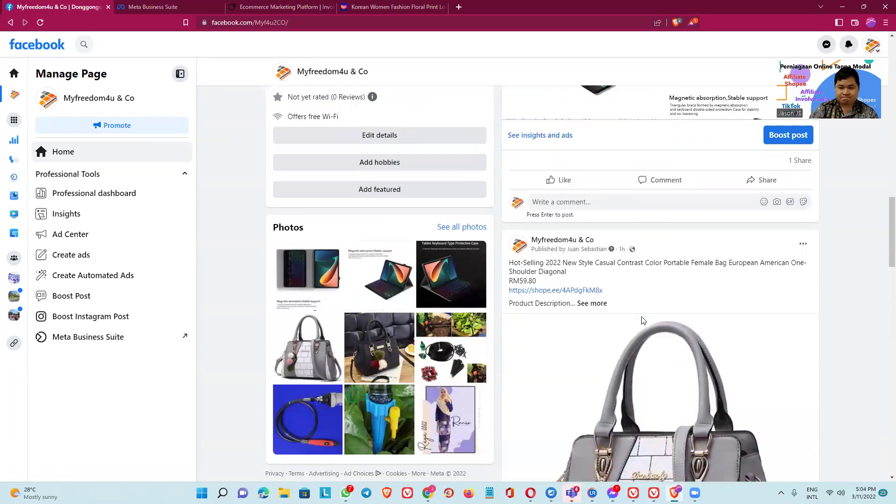
scroll(643, 320, down, 15)
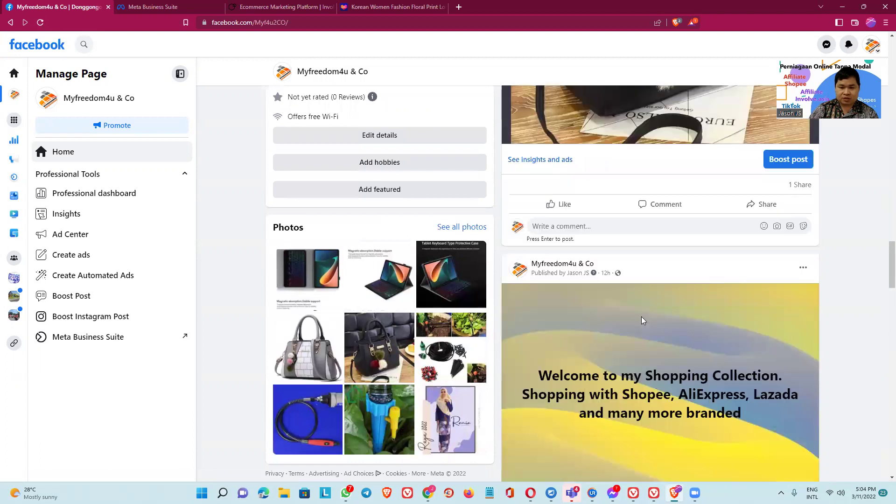
scroll(643, 320, up, 10)
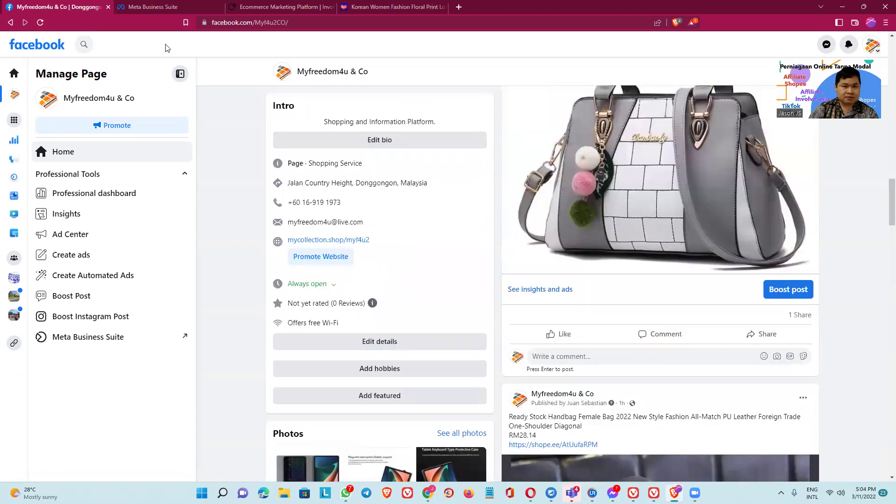
click(156, 8)
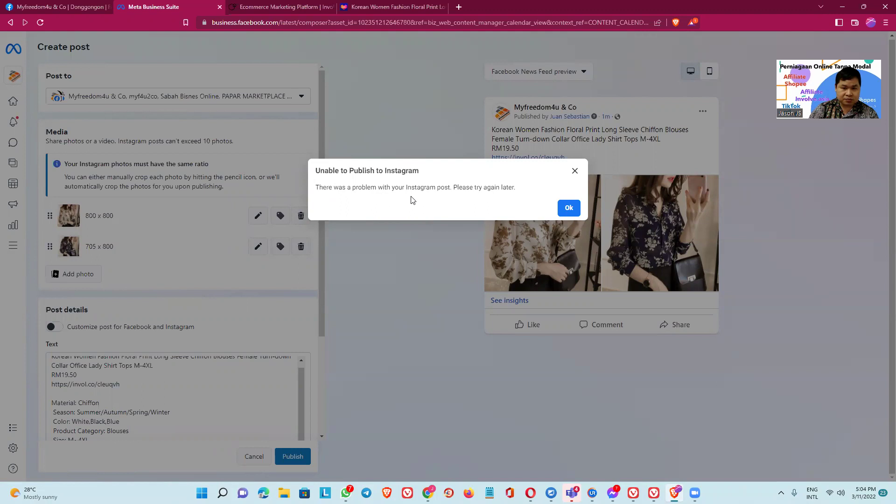
Step: Dismiss the Instagram publishing error and look through the post preview types
click(576, 215)
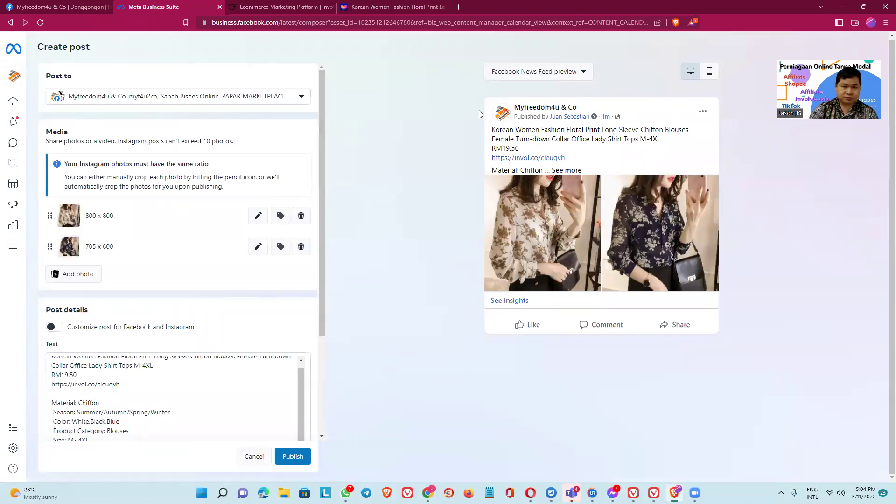
click(542, 76)
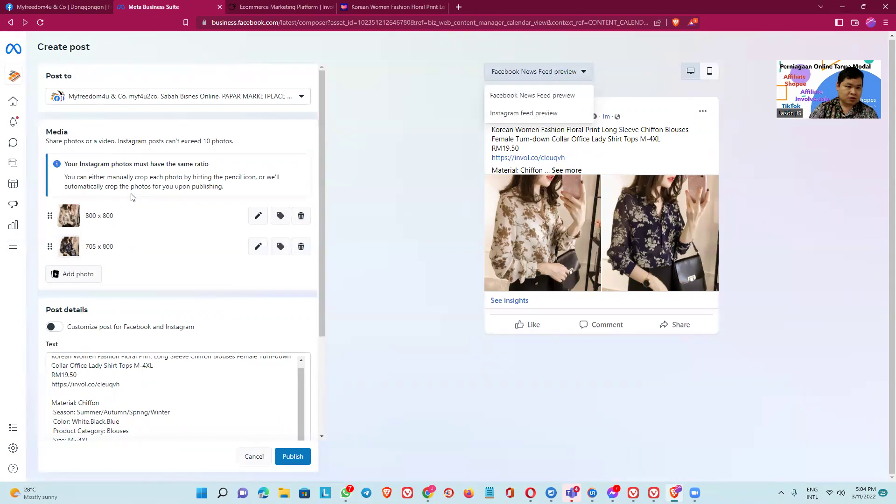
scroll(142, 250, down, 3)
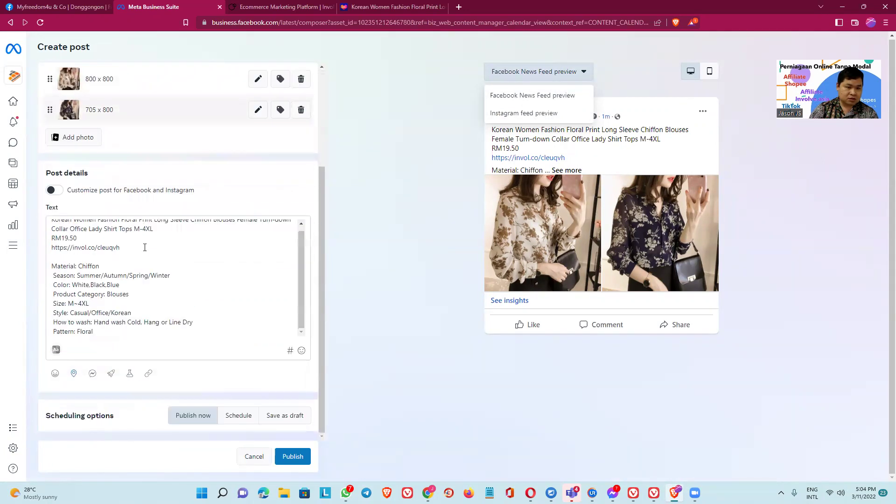
scroll(144, 247, up, 1)
scroll(174, 125, up, 3)
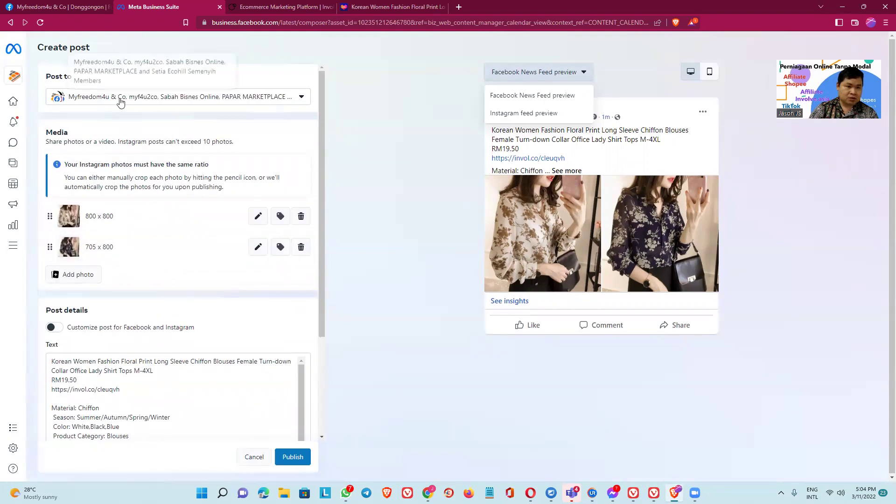
Step: Publish the blouse post to the Page and three groups with Instagram unchecked, then view the Page
click(75, 97)
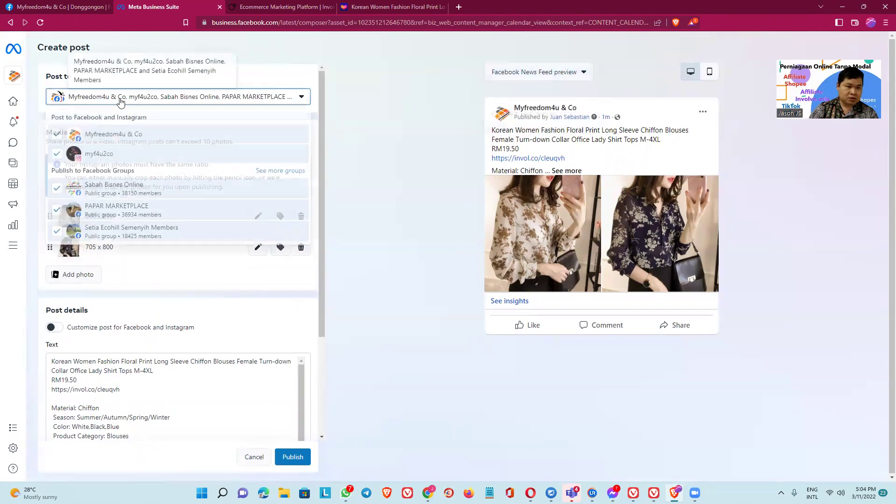
click(55, 156)
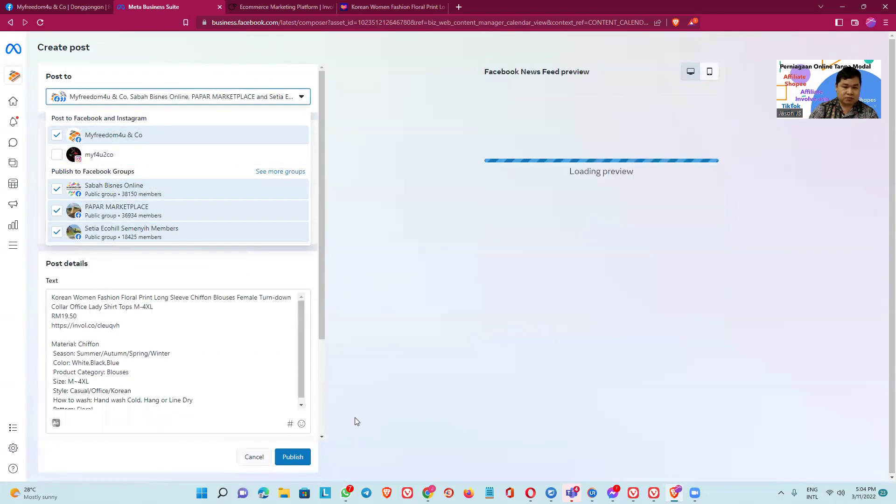
click(293, 456)
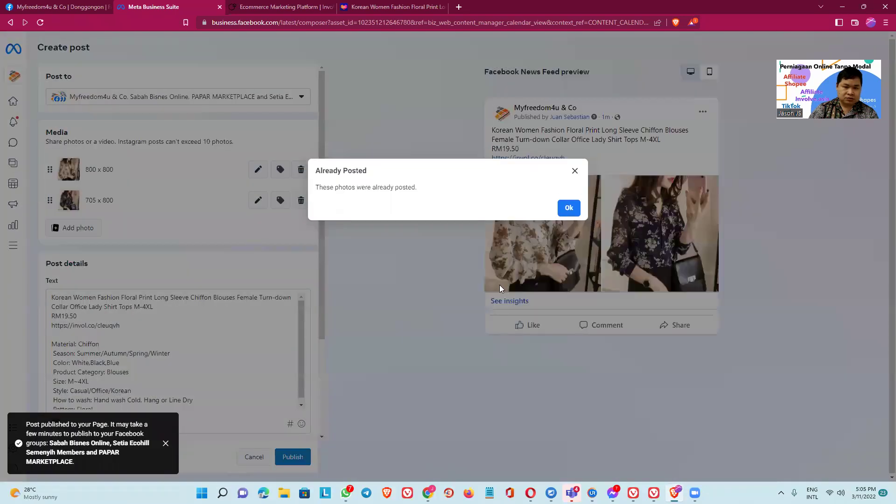
click(568, 208)
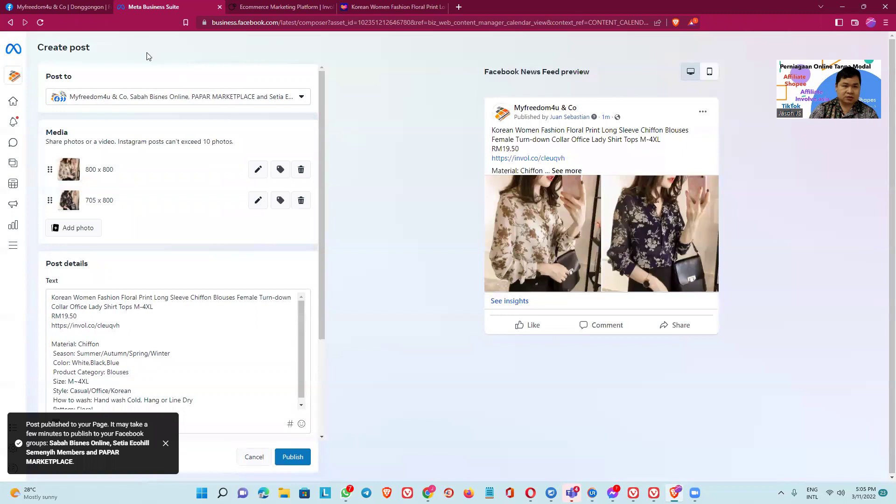
click(75, 8)
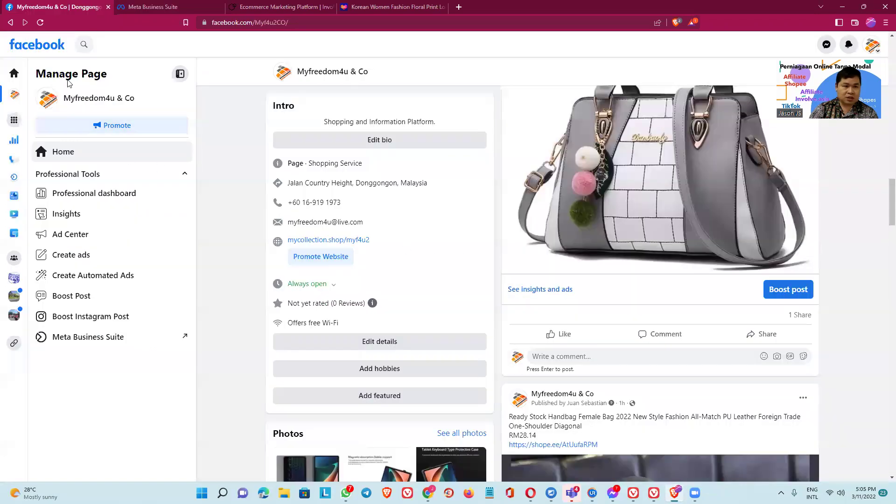
Step: Follow the new post's invol.co link to the Lazada floral chiffon blouse page at RM19.50
click(40, 23)
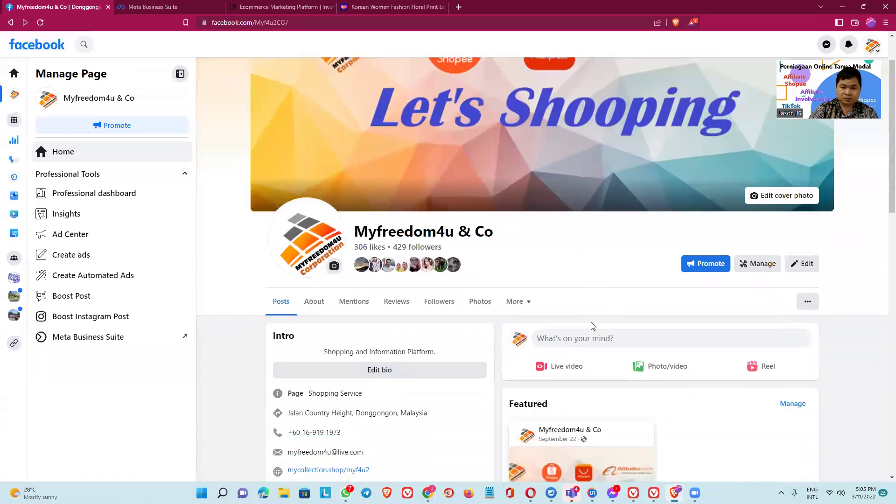
scroll(591, 324, down, 3)
scroll(591, 327, down, 7)
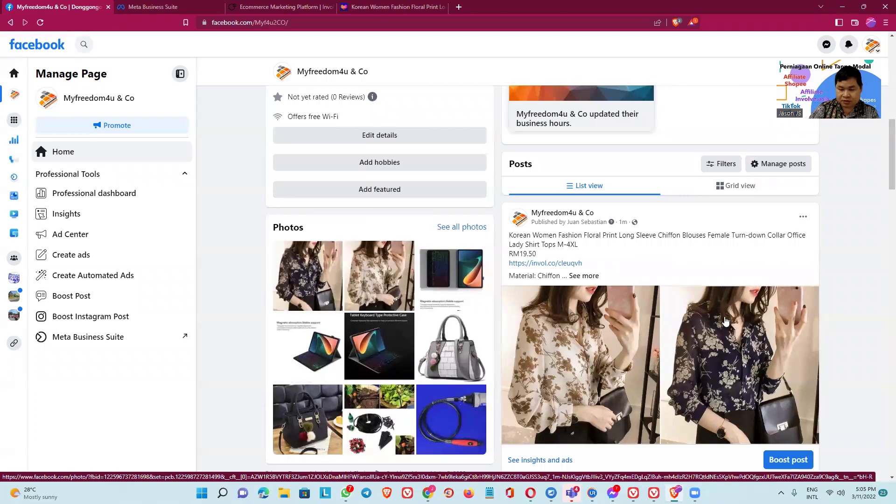
scroll(608, 294, down, 3)
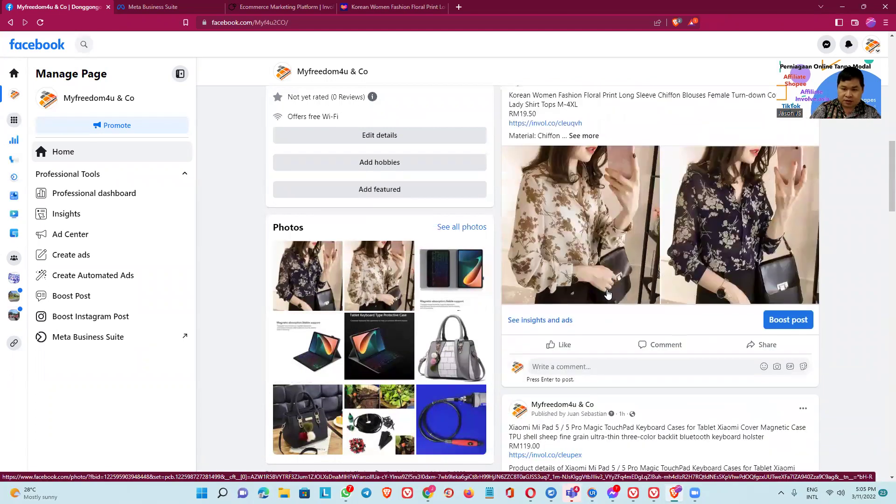
scroll(602, 289, up, 2)
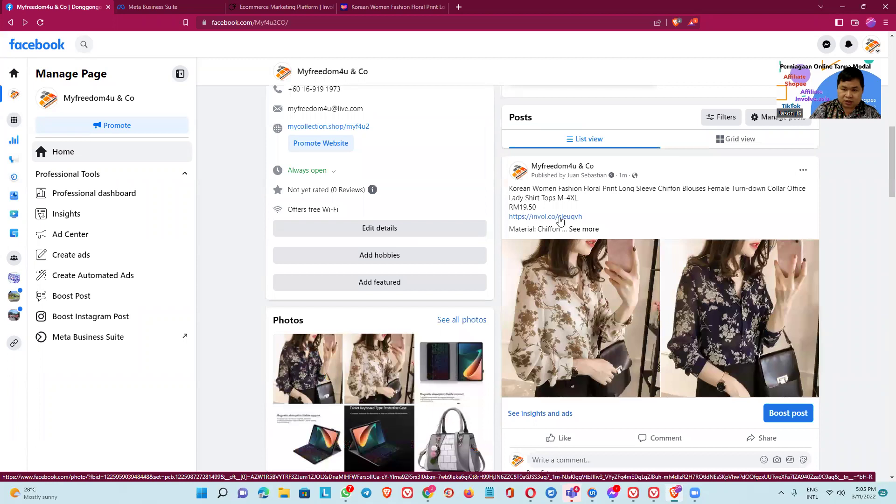
click(559, 218)
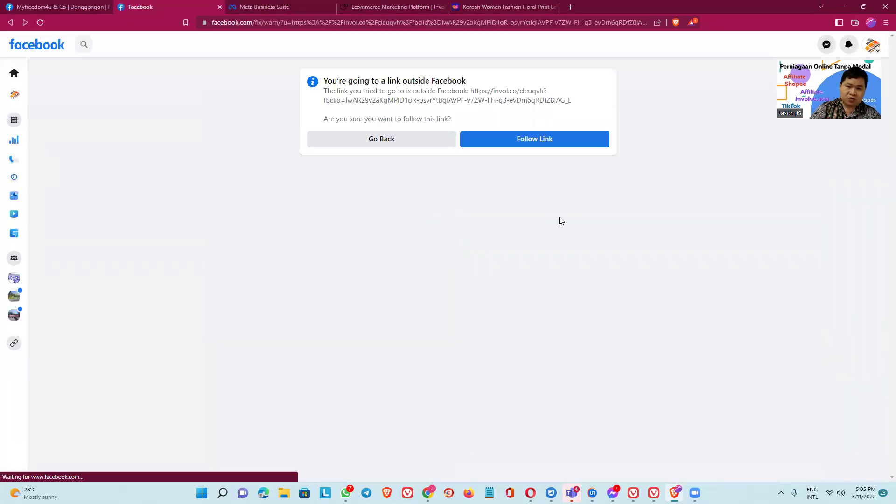
click(526, 142)
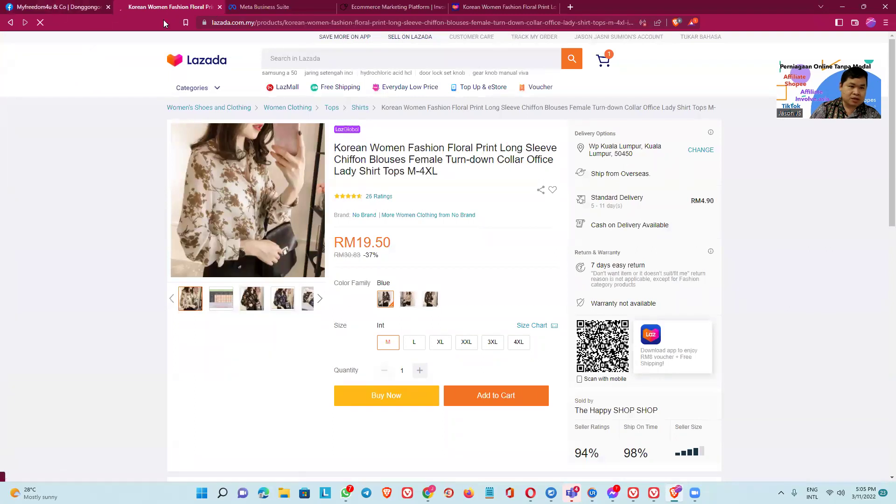
click(270, 7)
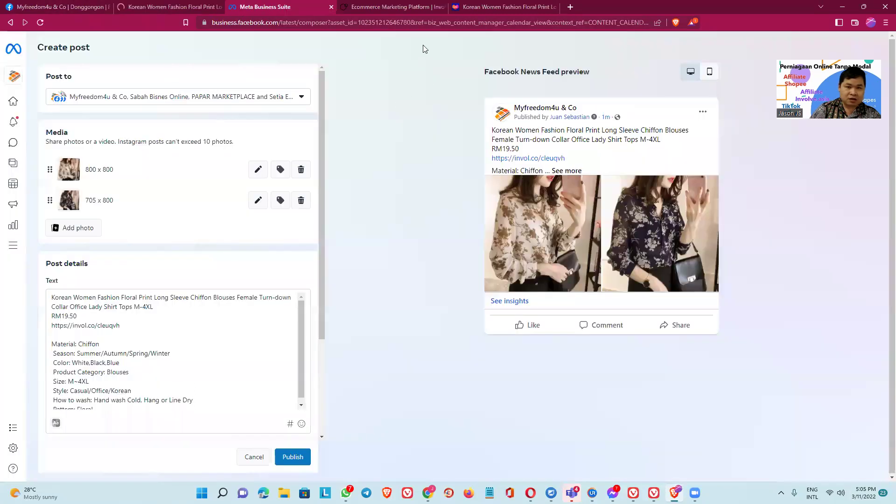
click(389, 13)
click(402, 368)
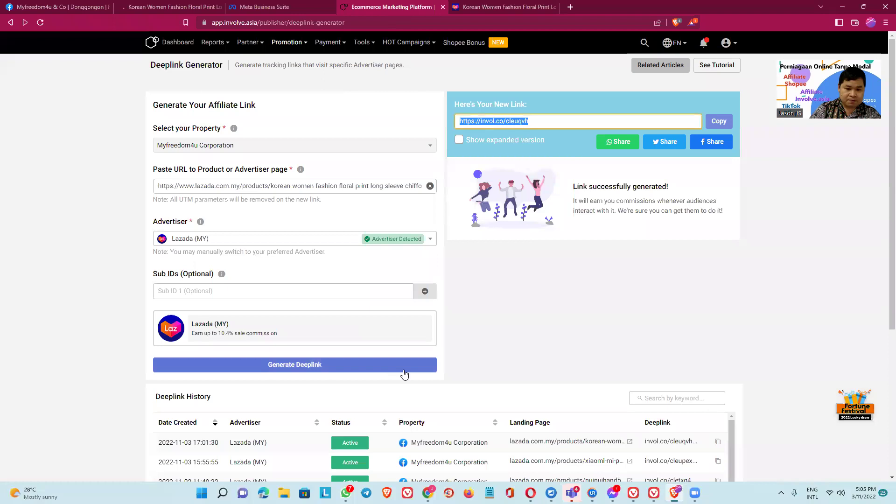
scroll(386, 360, down, 1)
scroll(370, 344, up, 1)
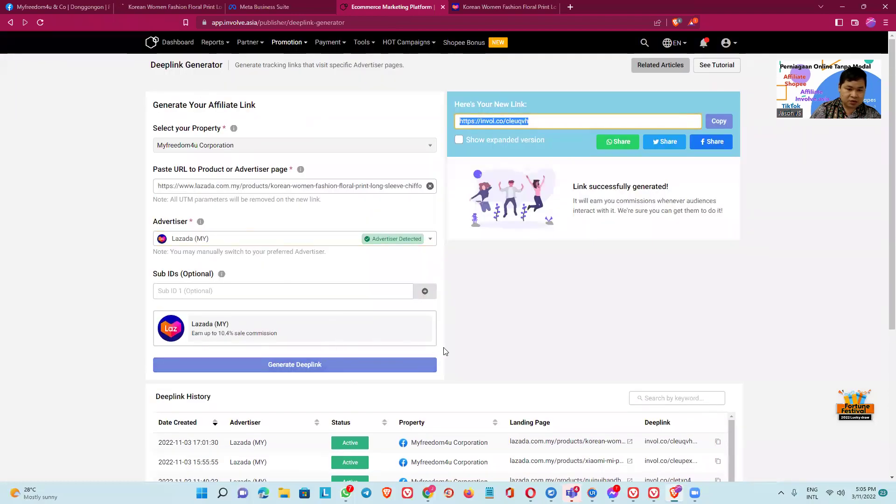
scroll(443, 353, down, 1)
scroll(491, 345, up, 1)
scroll(301, 282, down, 3)
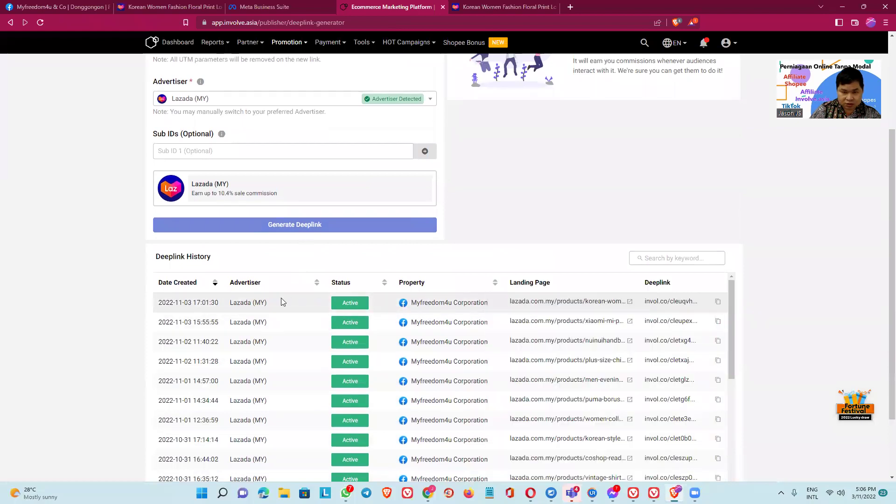
click(368, 221)
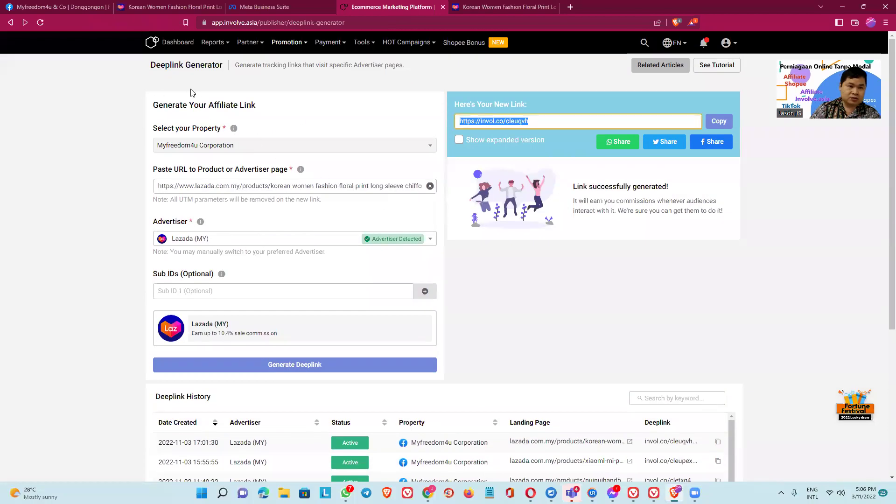
click(173, 47)
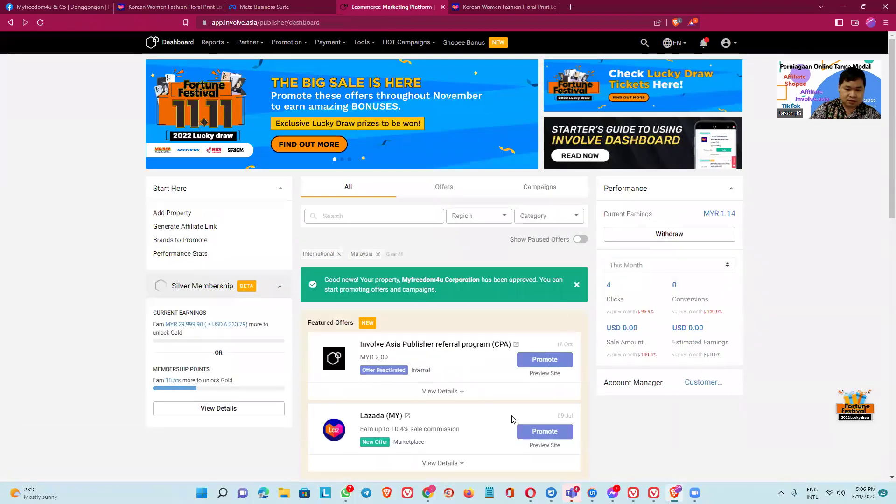
scroll(513, 419, down, 2)
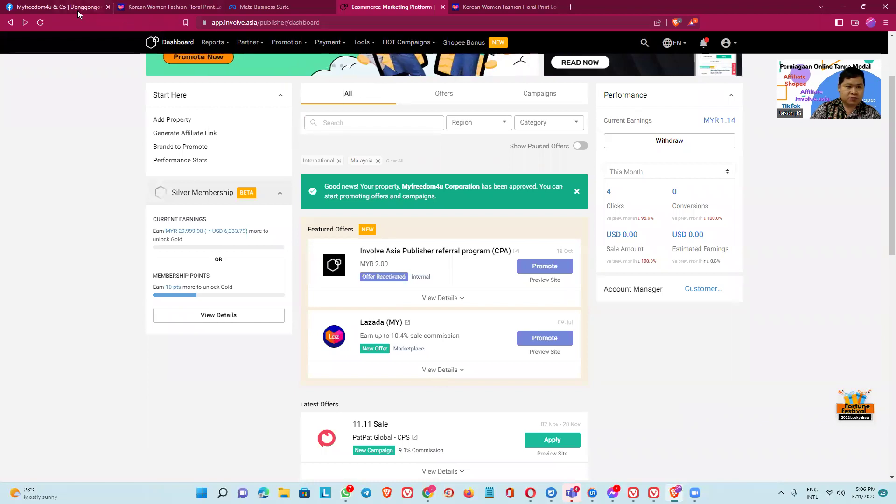
click(178, 8)
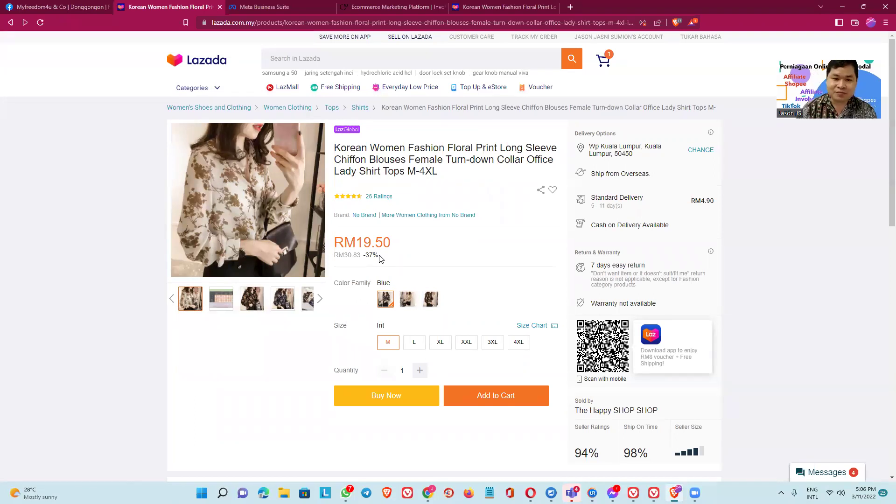
Step: Return to the Involve Asia dashboard showing MYR 1.14 earnings and 4 clicks this month
mouse_move(250, 129)
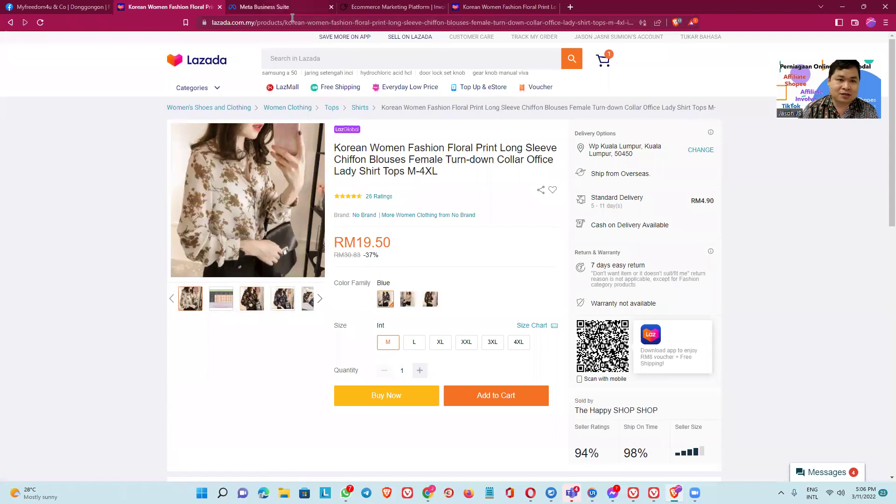
click(387, 6)
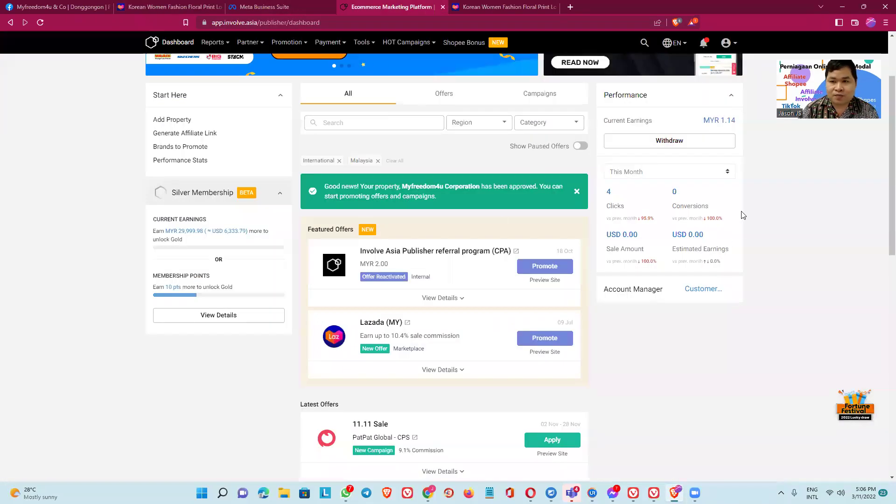